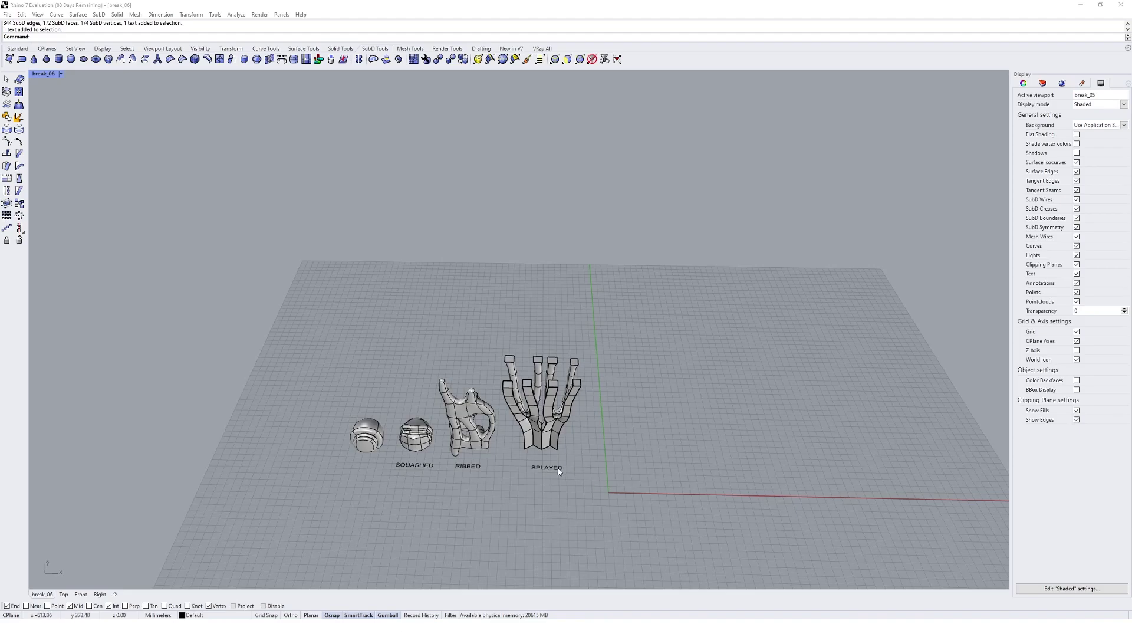
Step: Duplicate the SPLAYED text label along the X axis and change the copy's text to CROSSED
{"action": "left_click_drag", "start_coordinate": [557, 468], "coordinate": [671, 469]}
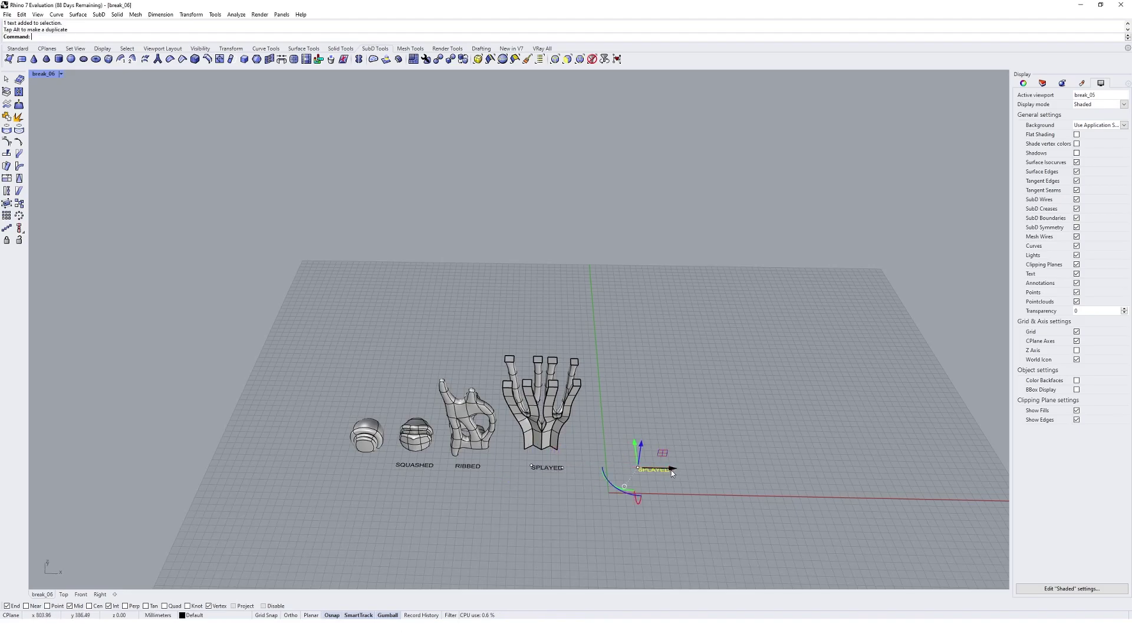
{"action": "scroll", "coordinate": [654, 472], "scroll_direction": "up", "scroll_amount": 5}
{"action": "double_click", "coordinate": [656, 450]}
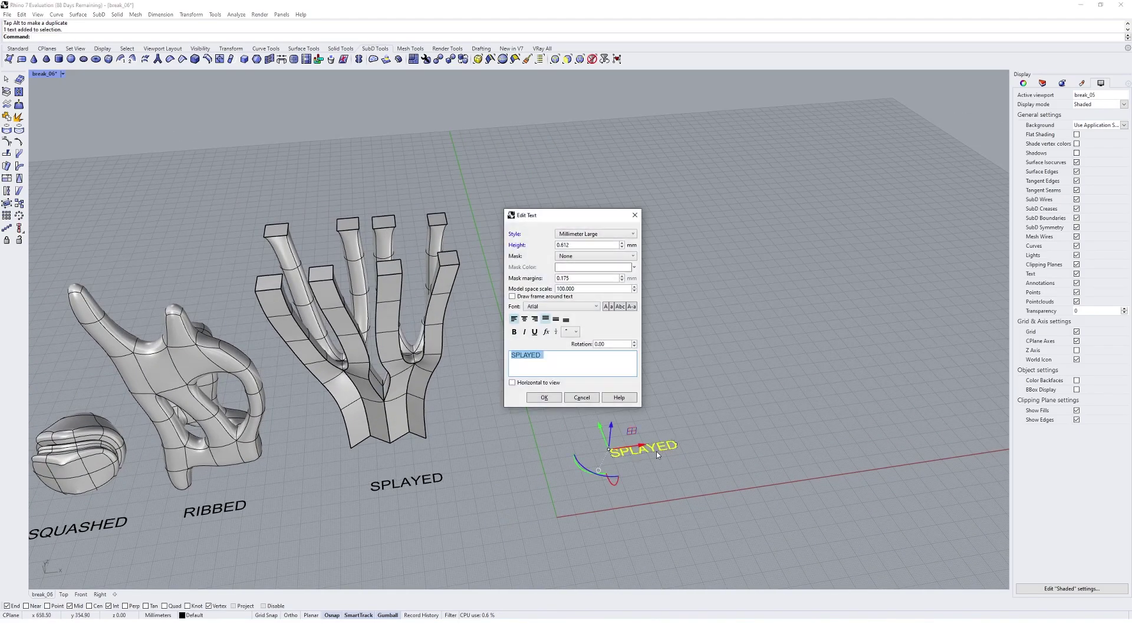
{"action": "type", "text": "cr"}
{"action": "key", "text": "BackSpace"}
{"action": "key", "text": "BackSpace"}
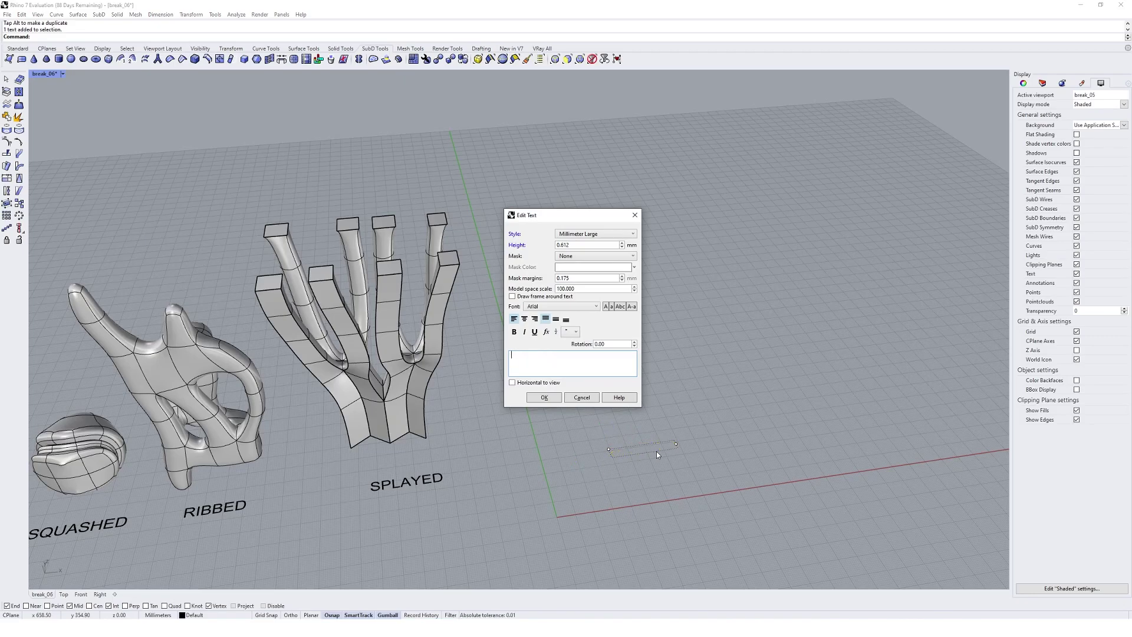
{"action": "type", "text": "CROSSED"}
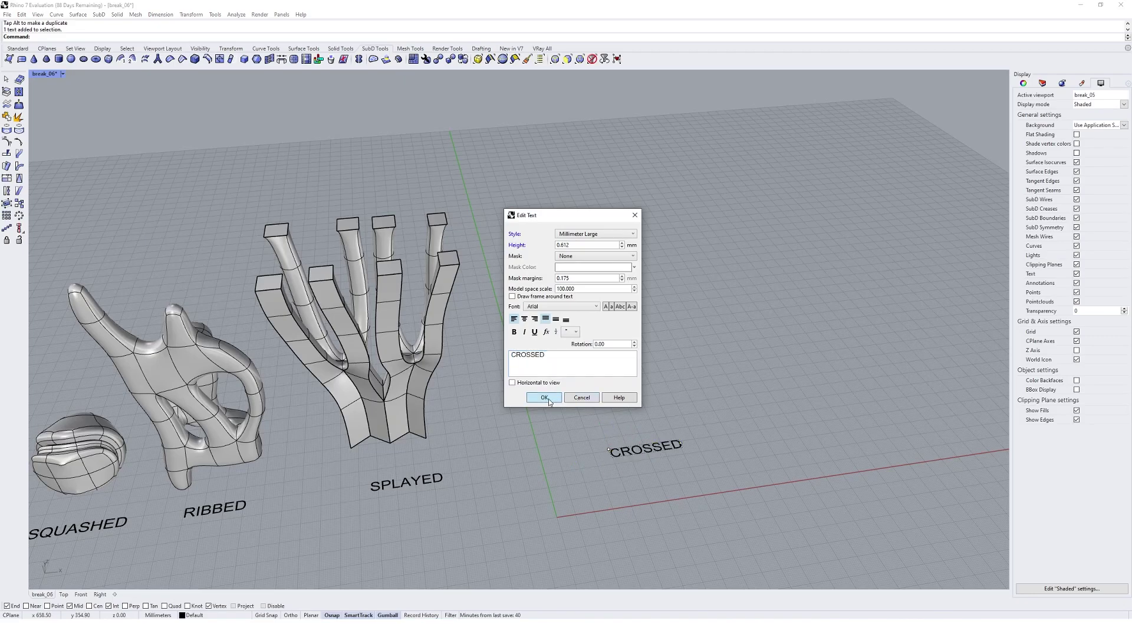
{"action": "left_click", "coordinate": [543, 397]}
Step: Create a SubD box with counts of 1 behind the CROSSED label
{"action": "scroll", "coordinate": [633, 429], "scroll_direction": "up", "scroll_amount": 6}
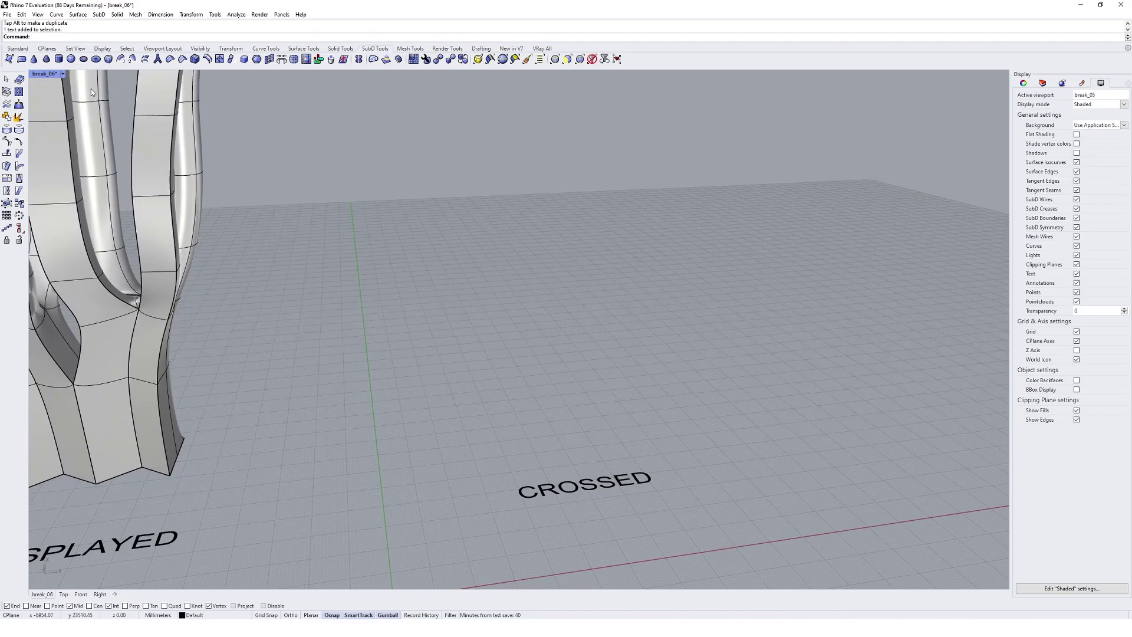
{"action": "left_click", "coordinate": [108, 59]}
{"action": "scroll", "coordinate": [563, 390], "scroll_direction": "up", "scroll_amount": 2}
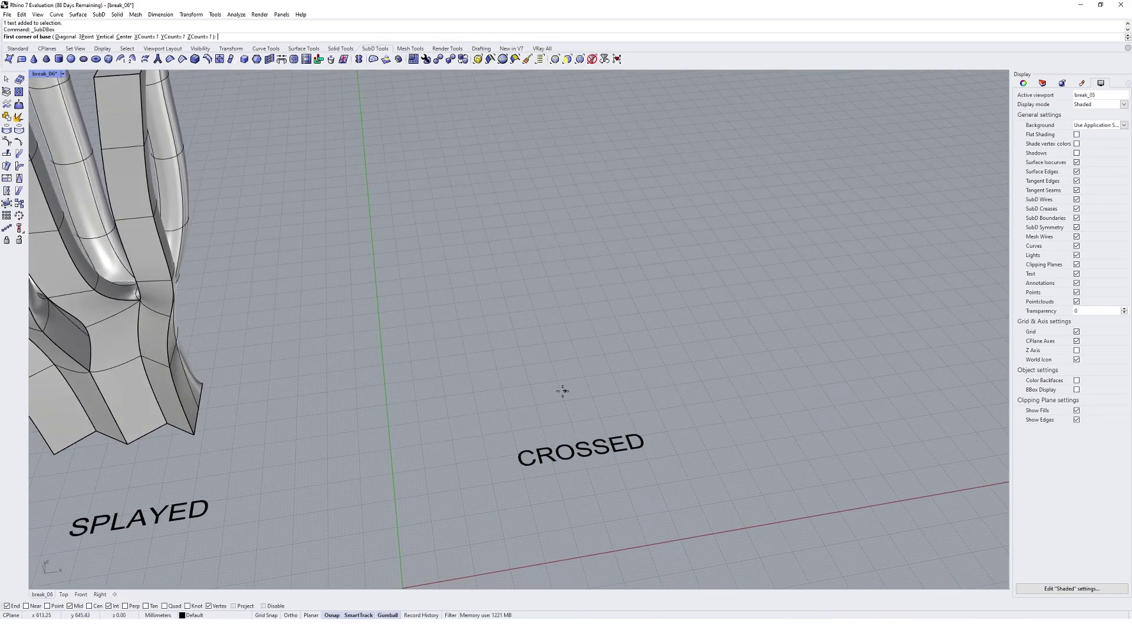
{"action": "left_click", "coordinate": [543, 405]}
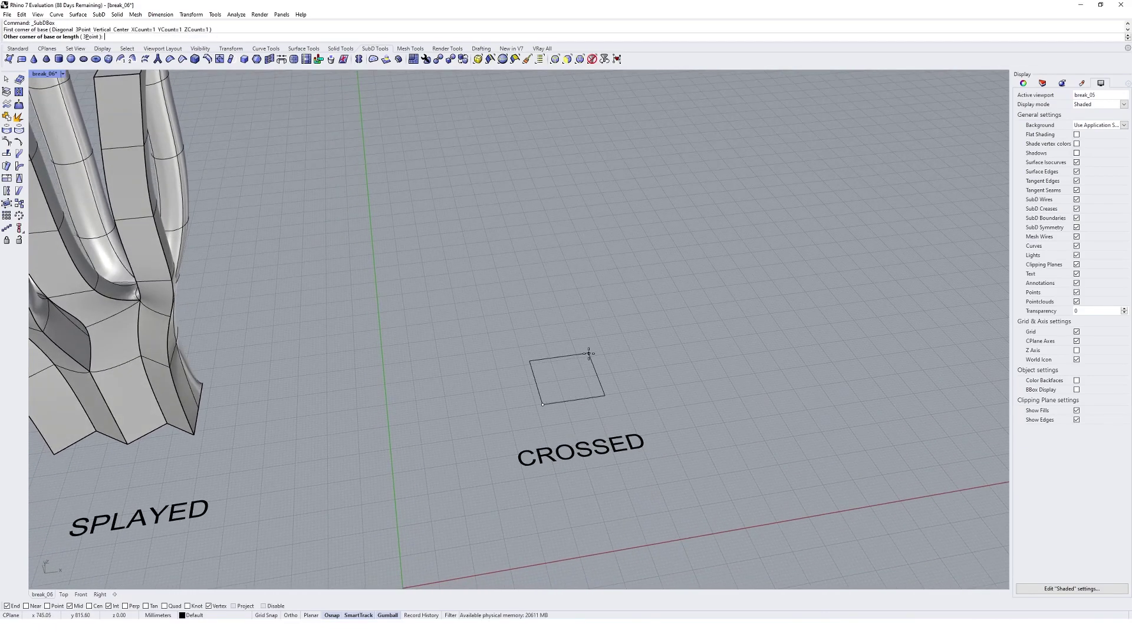
{"action": "left_click", "coordinate": [589, 353]}
{"action": "left_click", "coordinate": [595, 305]}
{"action": "left_click", "coordinate": [580, 363]}
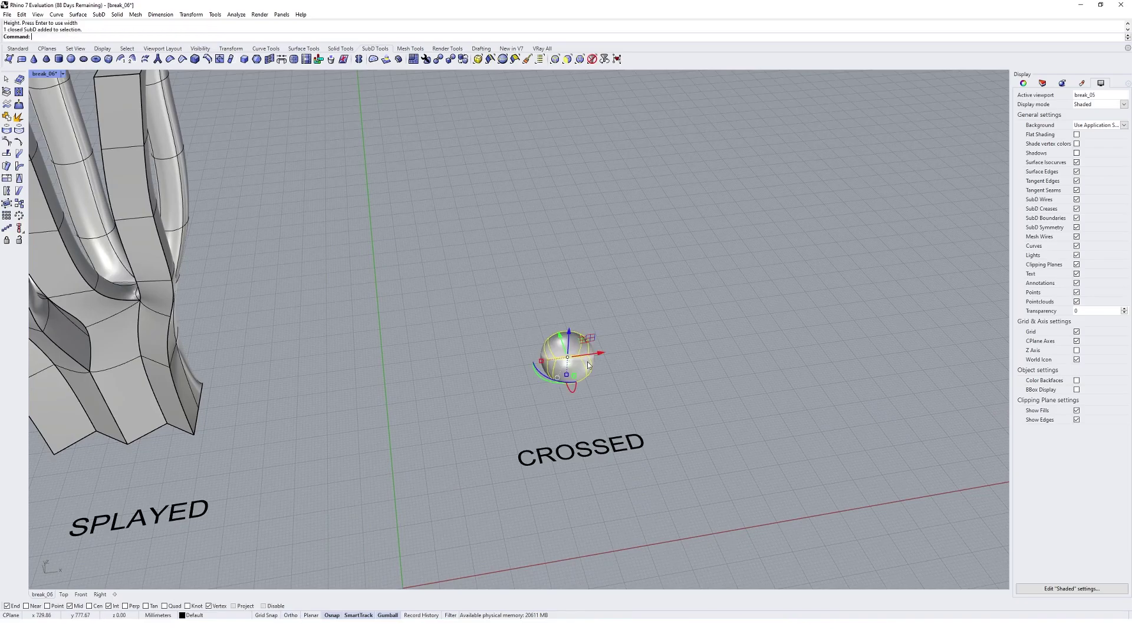
Step: Rotate the SubD box 45 degrees in the vertical plane and raise it well above the grid
{"action": "right_click_drag", "start_coordinate": [595, 402], "coordinate": [518, 390], "text": "shift"}
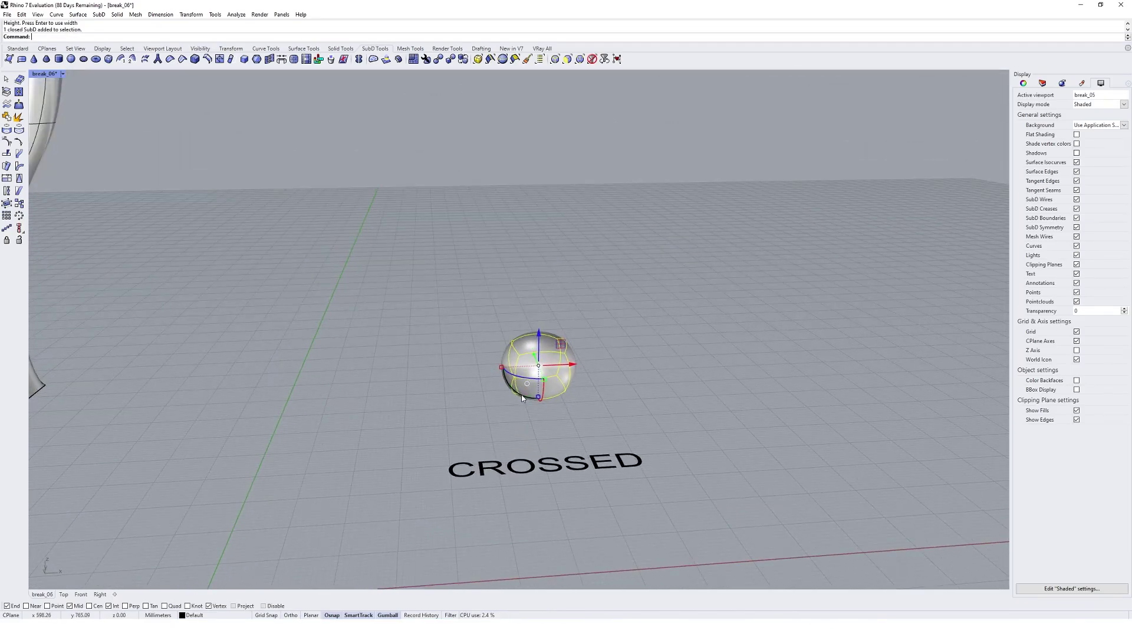
{"action": "left_click", "coordinate": [522, 398]}
{"action": "type", "text": "45"}
{"action": "key", "text": "Return"}
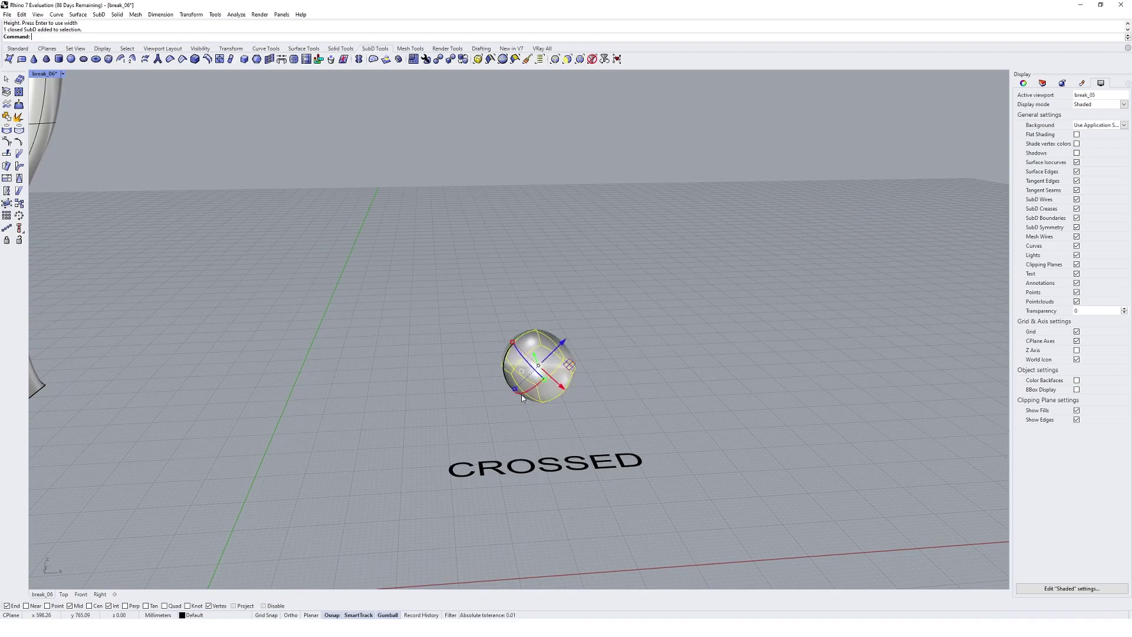
{"action": "left_click", "coordinate": [603, 368]}
{"action": "left_click", "coordinate": [537, 369]}
{"action": "left_click_drag", "start_coordinate": [541, 334], "coordinate": [542, 235]}
Step: Show the SubDs in flat display and extrude the box's upper-left face outward by one segment
{"action": "left_click", "coordinate": [513, 246], "text": "ctrl+shift"}
{"action": "scroll", "coordinate": [530, 271], "scroll_direction": "up", "scroll_amount": 3}
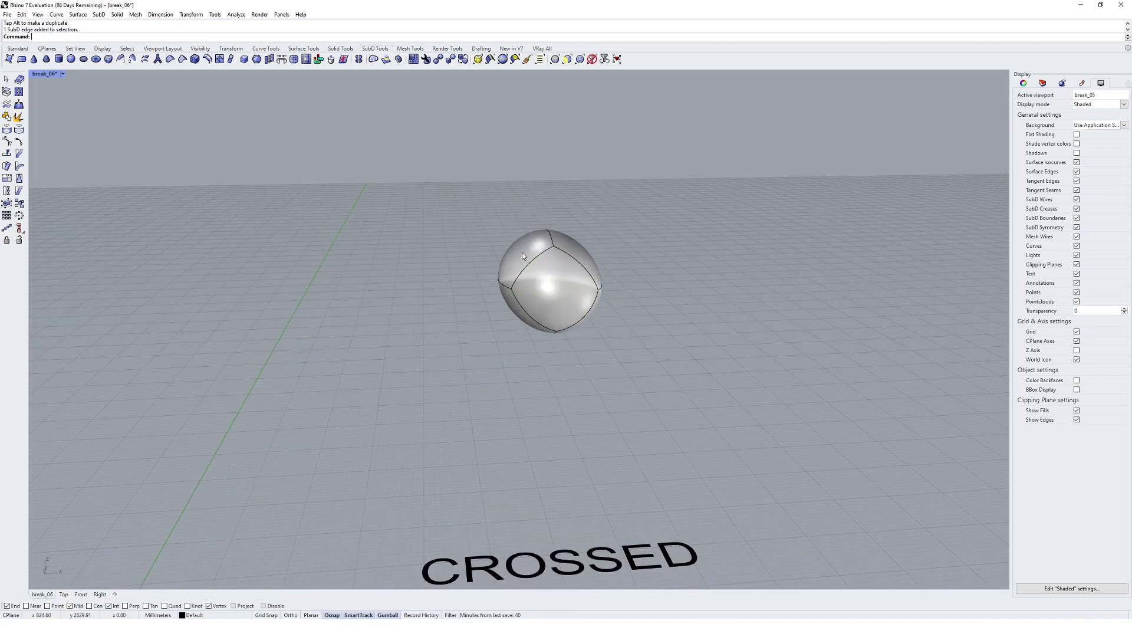
{"action": "left_click", "coordinate": [500, 200], "text": "ctrl+shift"}
{"action": "right_click", "coordinate": [394, 614]}
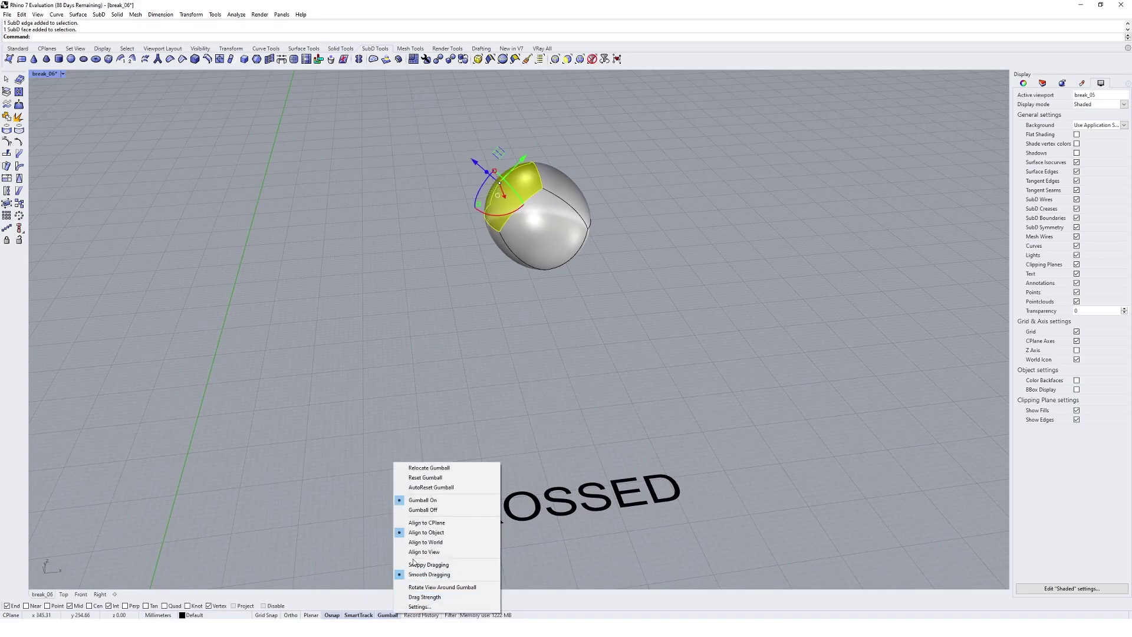
{"action": "left_click", "coordinate": [514, 372]}
{"action": "right_click_drag", "start_coordinate": [555, 244], "coordinate": [487, 322]}
{"action": "scroll", "coordinate": [532, 381], "scroll_direction": "down", "scroll_amount": 3}
{"action": "left_click", "coordinate": [508, 299], "text": "ctrl+shift"}
{"action": "key", "text": "Tab"}
{"action": "left_click_drag", "start_coordinate": [465, 298], "coordinate": [431, 266]}
{"action": "right_click_drag", "start_coordinate": [484, 324], "coordinate": [566, 413]}
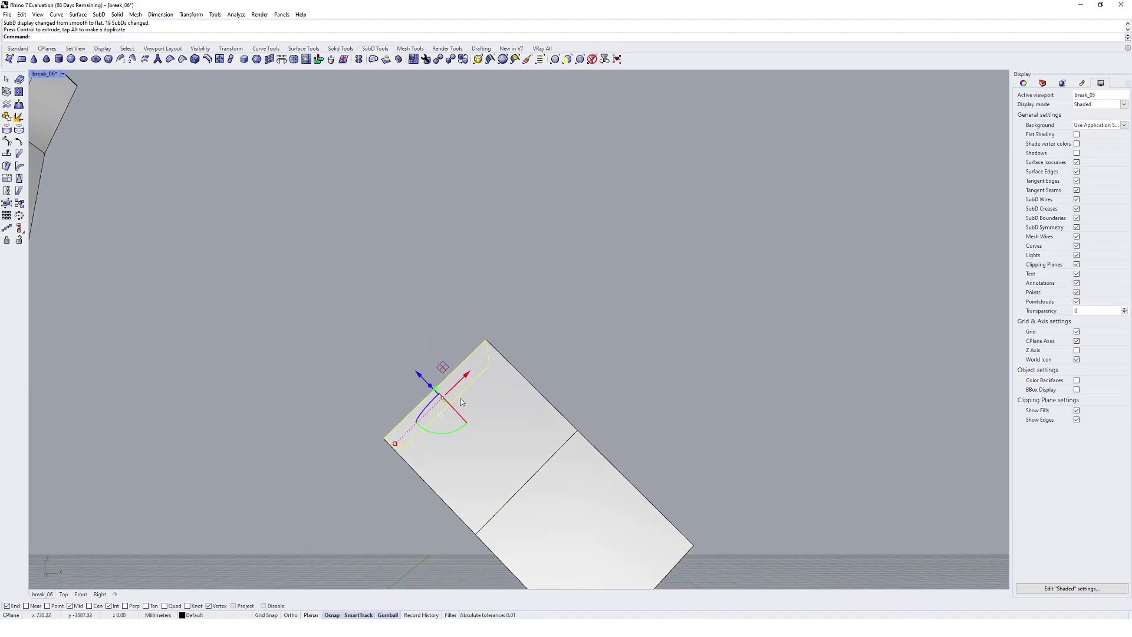
Step: Adjust the end face of the new segment slightly outward and extrude it again into a third segment
{"action": "right_click_drag", "start_coordinate": [461, 398], "coordinate": [454, 408]}
{"action": "left_click_drag", "start_coordinate": [418, 344], "coordinate": [400, 328]}
{"action": "scroll", "coordinate": [429, 341], "scroll_direction": "down", "scroll_amount": 3}
{"action": "right_click_drag", "start_coordinate": [431, 323], "coordinate": [417, 332]}
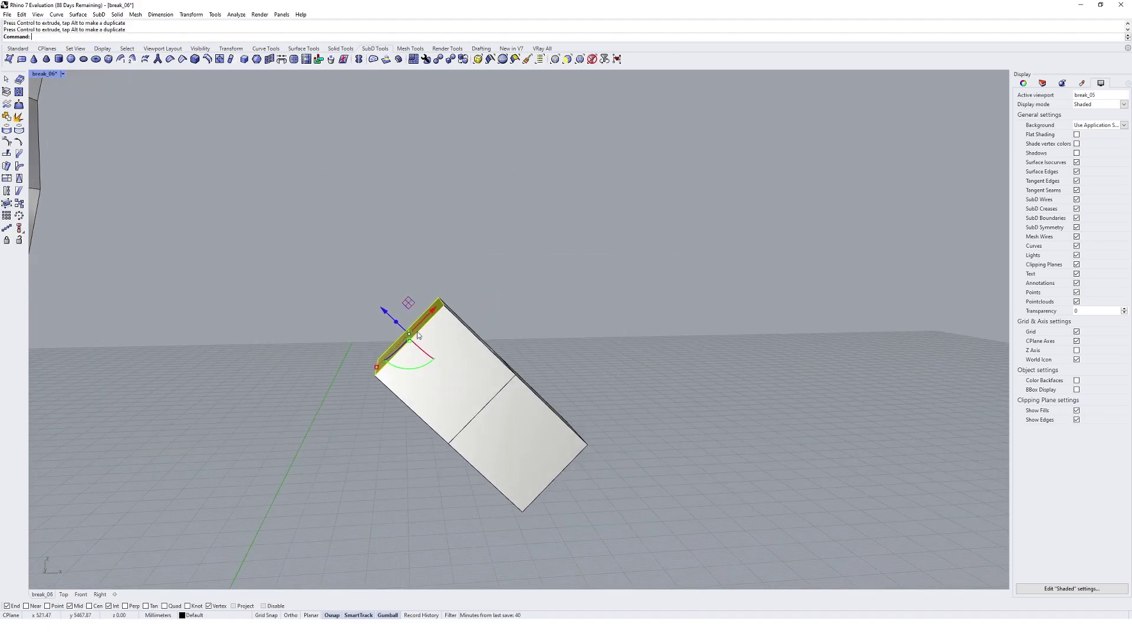
{"action": "left_click_drag", "start_coordinate": [397, 323], "coordinate": [313, 268]}
{"action": "left_click", "coordinate": [560, 338]}
Step: Extrude the middle segment's upper-right face outward to form a side arm
{"action": "right_click_drag", "start_coordinate": [561, 339], "coordinate": [520, 347]}
{"action": "left_click", "coordinate": [524, 299], "text": "ctrl+shift"}
{"action": "left_click_drag", "start_coordinate": [516, 352], "coordinate": [594, 298]}
{"action": "left_click", "coordinate": [618, 282]}
{"action": "right_click_drag", "start_coordinate": [618, 282], "coordinate": [586, 262]}
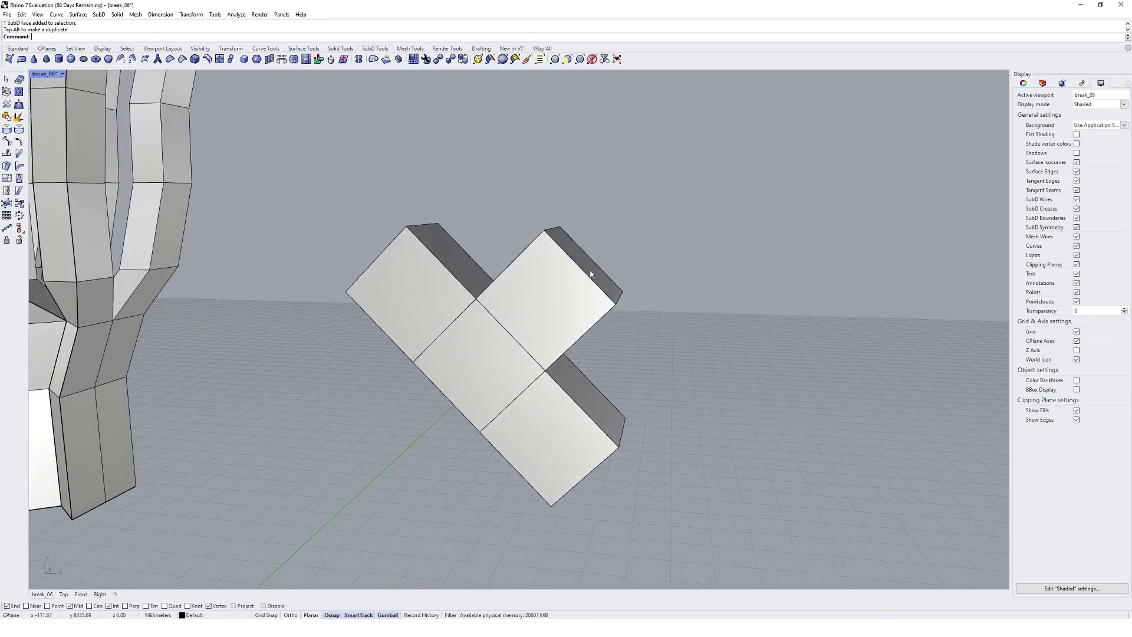
{"action": "left_click", "coordinate": [584, 260], "text": "ctrl+shift"}
{"action": "left_click_drag", "start_coordinate": [592, 264], "coordinate": [637, 277]}
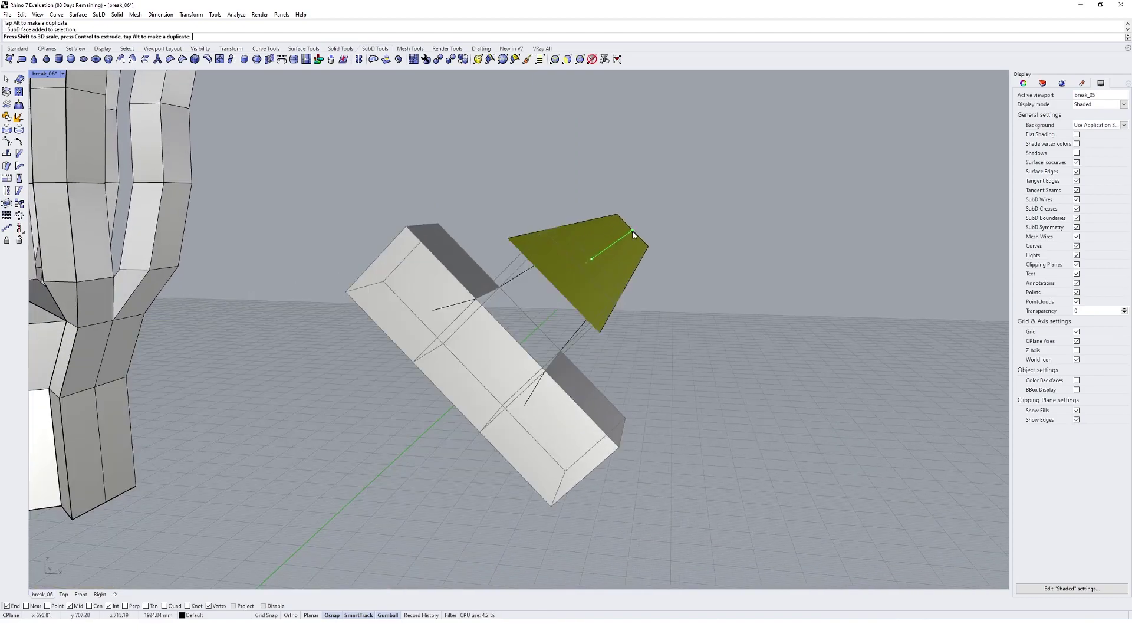
{"action": "key", "text": "ctrl+z"}
Step: Extrude the middle segment's lower-left face to complete the cross and extend that arm by a second segment
{"action": "right_click_drag", "start_coordinate": [579, 338], "coordinate": [550, 416]}
{"action": "left_click", "coordinate": [525, 344], "text": "ctrl+shift"}
{"action": "key", "text": "Tab"}
{"action": "key", "text": "Tab"}
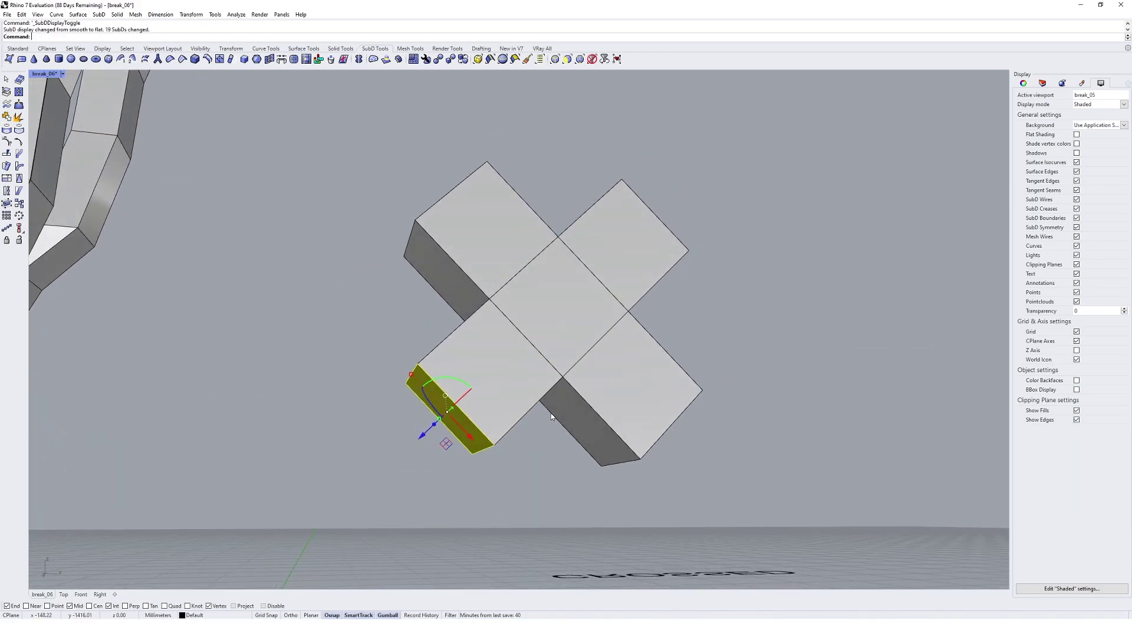
{"action": "left_click_drag", "start_coordinate": [433, 425], "coordinate": [369, 487]}
{"action": "left_click", "coordinate": [575, 460]}
Step: Extrude the end face of the cross's lower-right arm by another segment
{"action": "right_click_drag", "start_coordinate": [577, 457], "coordinate": [562, 436]}
{"action": "left_click", "coordinate": [559, 435], "text": "ctrl+shift"}
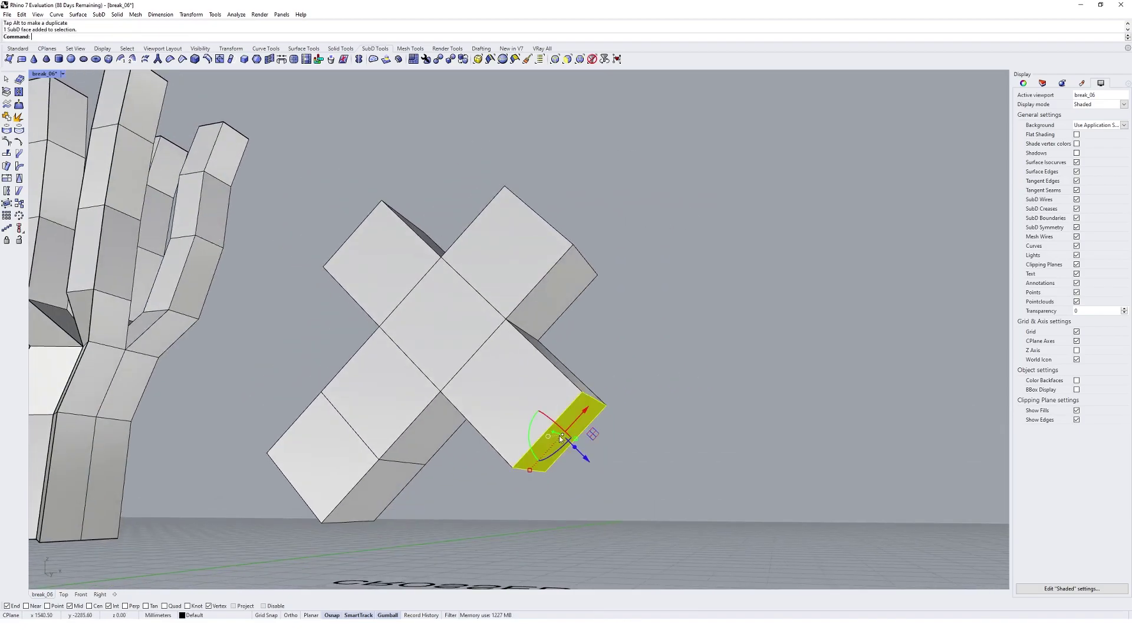
{"action": "left_click_drag", "start_coordinate": [579, 453], "coordinate": [637, 515], "text": "ctrl"}
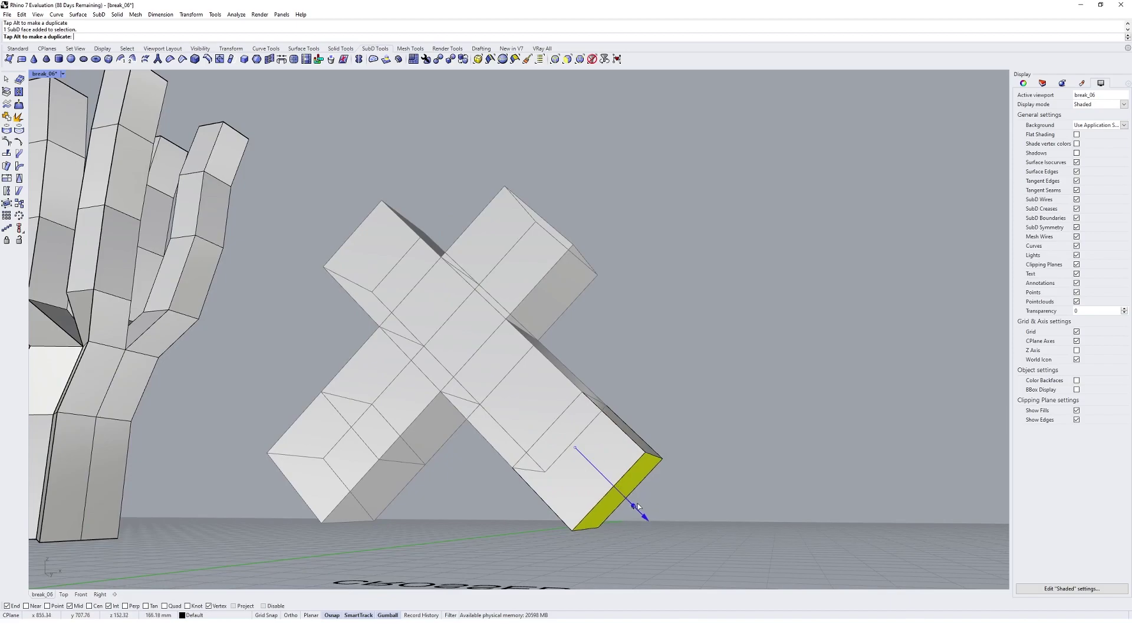
{"action": "key", "text": "Escape"}
Step: Extrude the end face of the cross's upper-right arm to add a second segment
{"action": "right_click_drag", "start_coordinate": [628, 361], "coordinate": [578, 285]}
{"action": "left_click", "coordinate": [576, 284], "text": "ctrl+shift"}
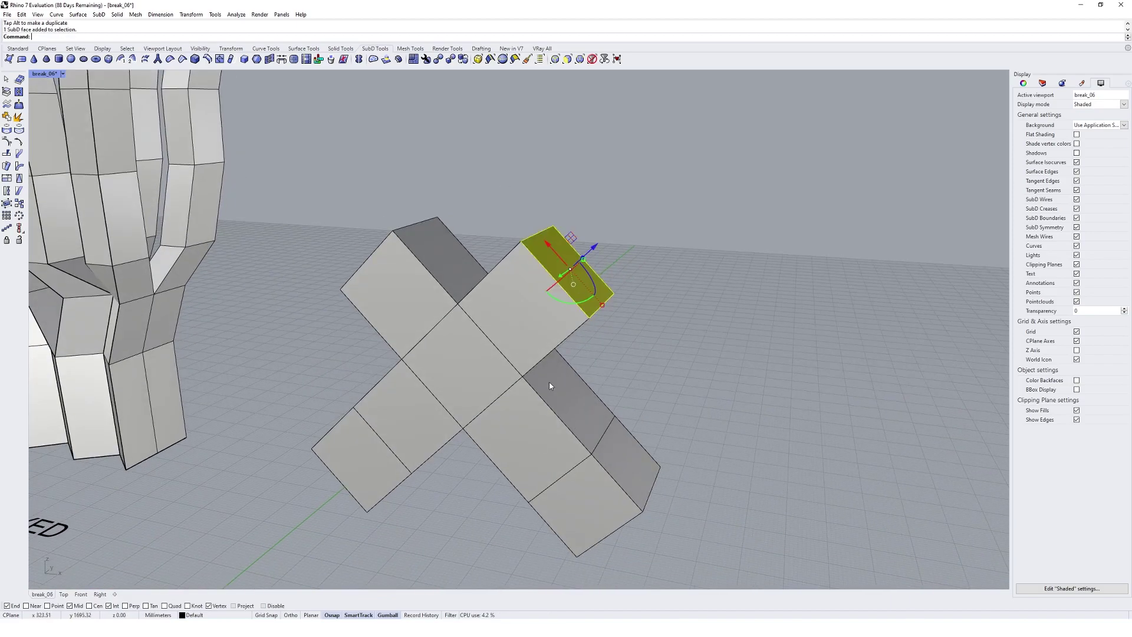
{"action": "left_click_drag", "start_coordinate": [582, 257], "coordinate": [659, 211], "text": "ctrl"}
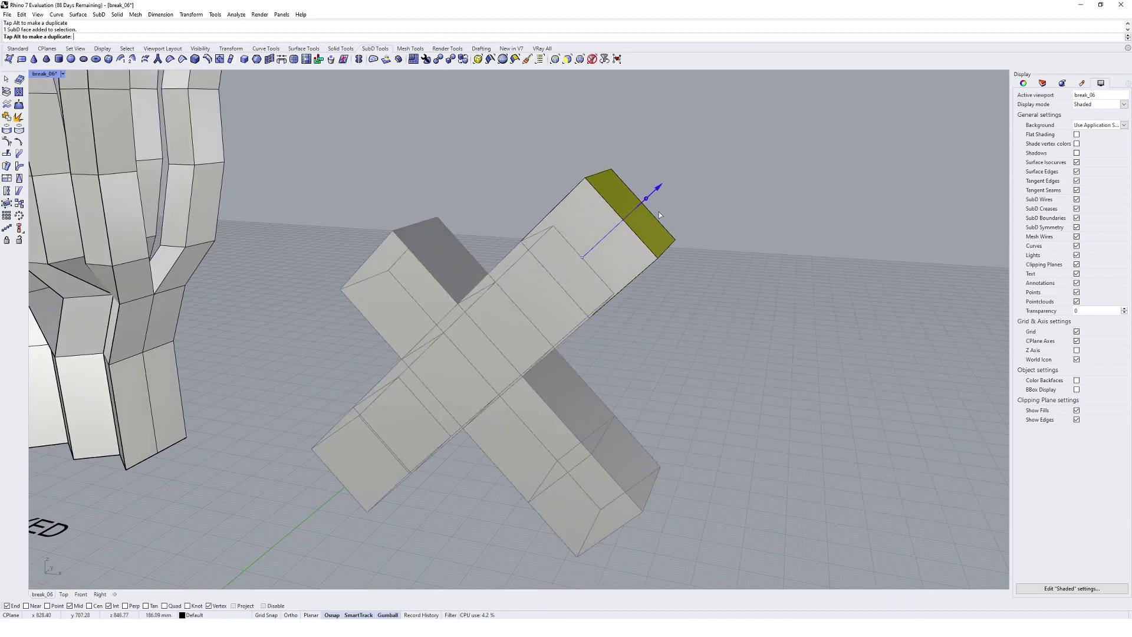
{"action": "key", "text": "Escape"}
Step: Extrude the end face of the one remaining short arm so all four arms have two segments
{"action": "right_click_drag", "start_coordinate": [659, 211], "coordinate": [428, 290]}
{"action": "left_click", "coordinate": [412, 286], "text": "ctrl+shift"}
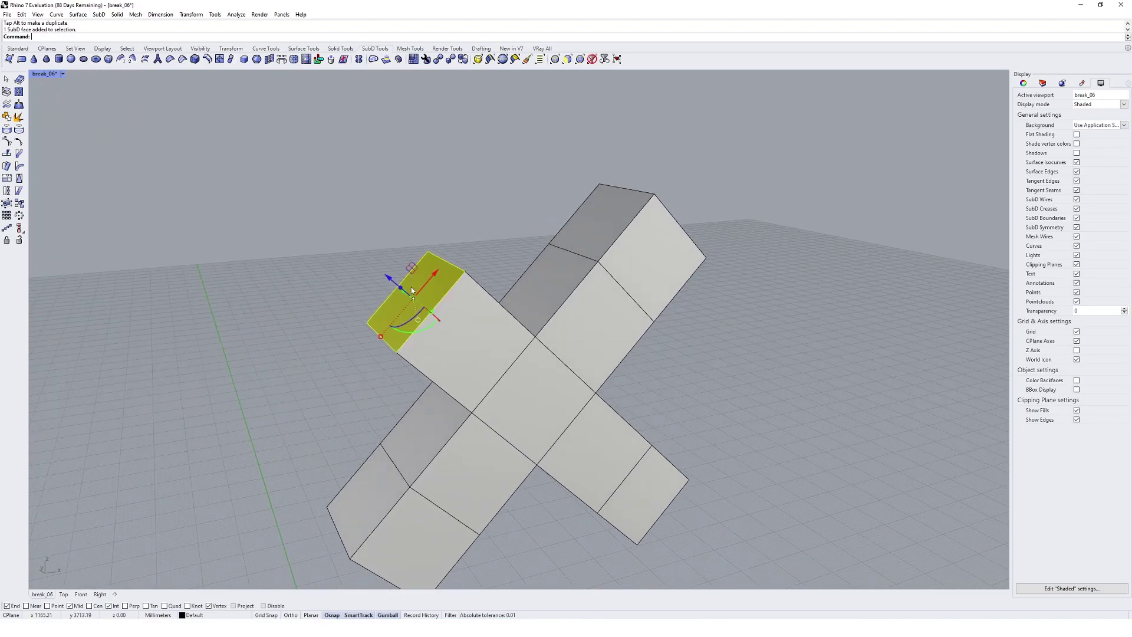
{"action": "left_click_drag", "start_coordinate": [404, 289], "coordinate": [313, 230], "text": "ctrl"}
{"action": "scroll", "coordinate": [545, 289], "scroll_direction": "down", "scroll_amount": 3}
{"action": "left_click", "coordinate": [563, 349]}
Step: Return the SubDs to smooth display and move the cross along the X axis to sit behind the CROSSED label
{"action": "key", "text": "Tab"}
{"action": "right_click_drag", "start_coordinate": [564, 349], "coordinate": [602, 469]}
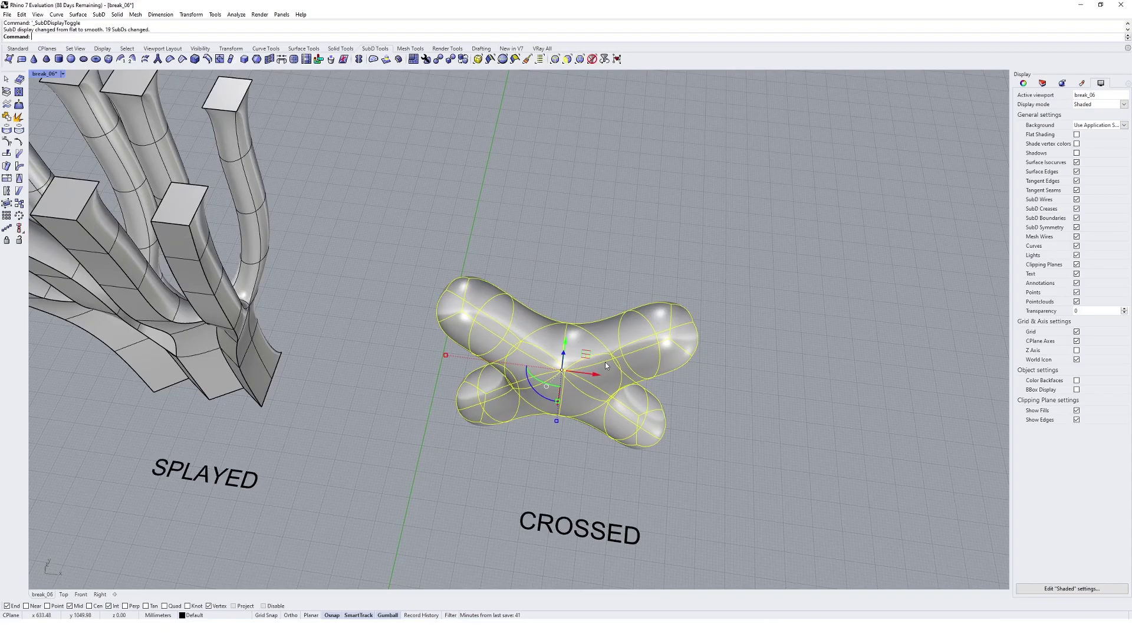
{"action": "left_click_drag", "start_coordinate": [593, 378], "coordinate": [657, 385]}
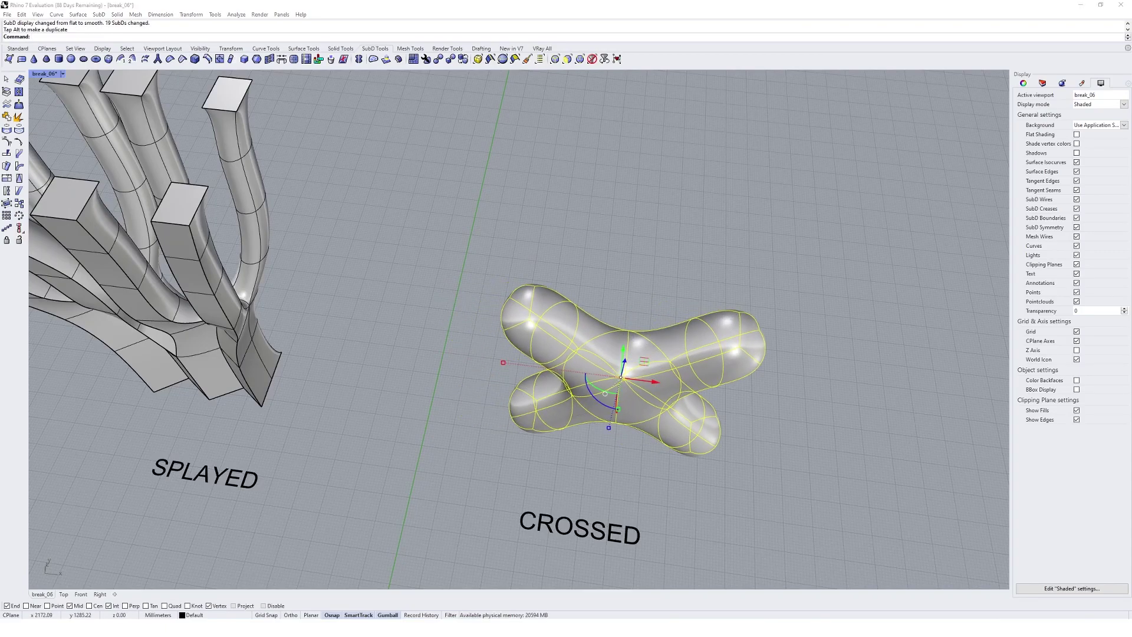
{"action": "left_click", "coordinate": [663, 482]}
{"action": "right_click_drag", "start_coordinate": [663, 482], "coordinate": [716, 469]}
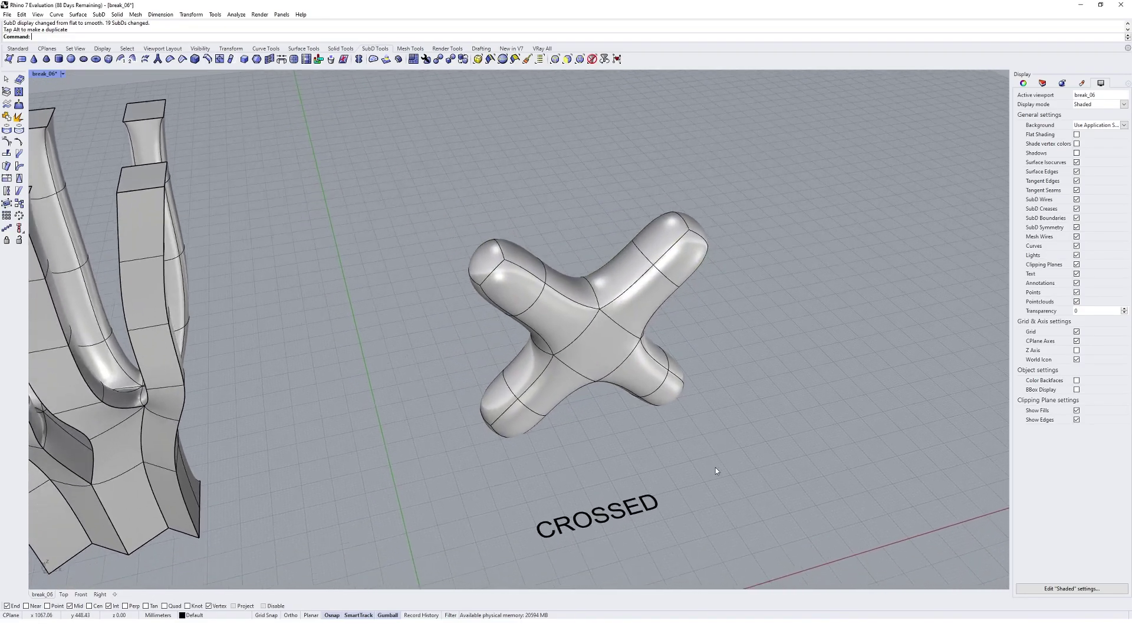
Step: In flat display, insert a full ring-type edge down the middle of the upper-left to lower-right arms
{"action": "left_click", "coordinate": [207, 61]}
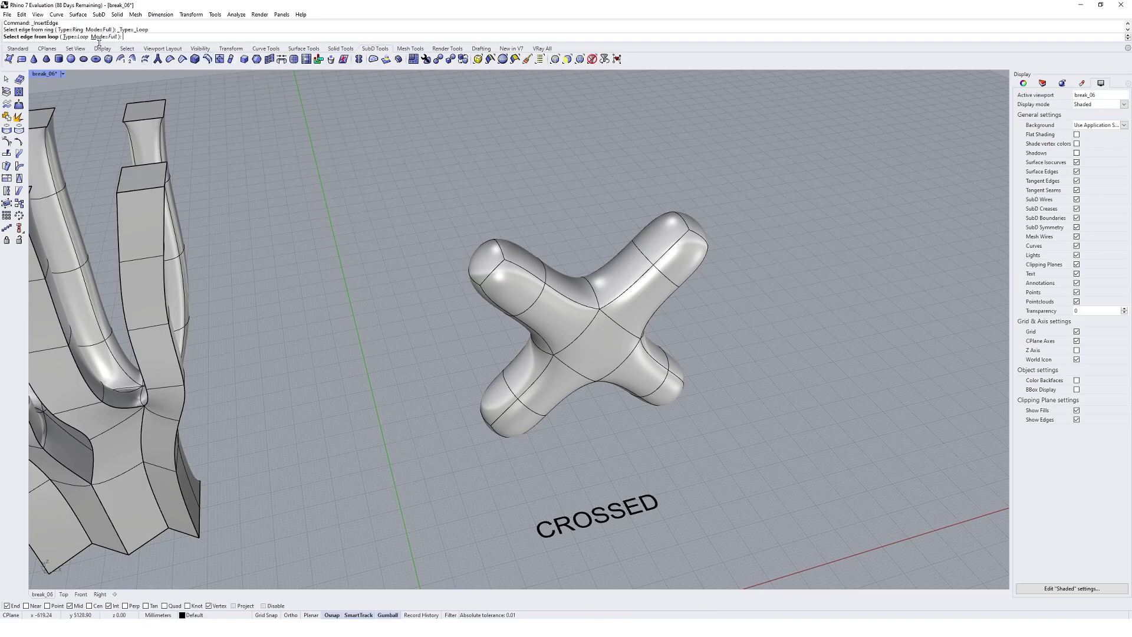
{"action": "left_click", "coordinate": [74, 37]}
{"action": "key", "text": "Tab"}
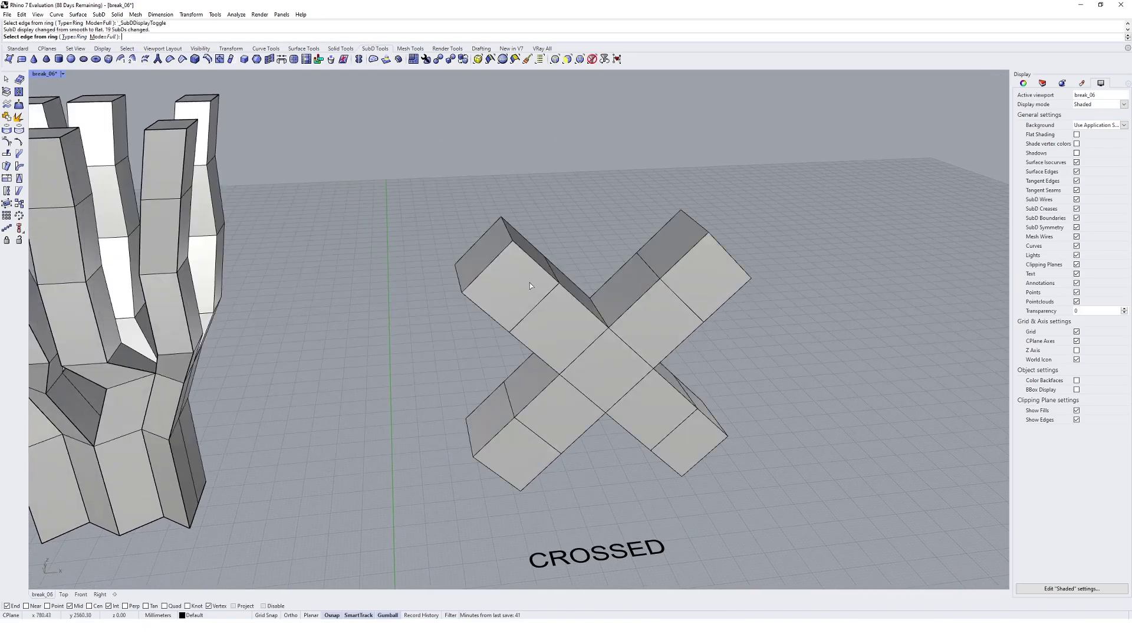
{"action": "left_click", "coordinate": [492, 267]}
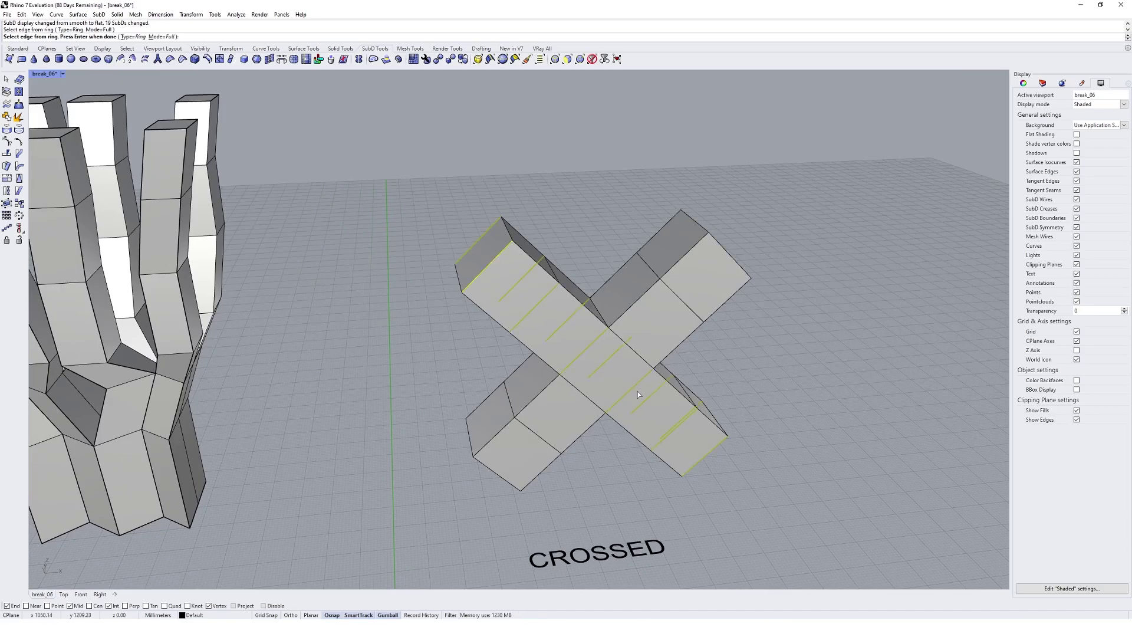
{"action": "right_click_drag", "start_coordinate": [513, 301], "coordinate": [494, 287]}
{"action": "key", "text": "Return"}
{"action": "left_click", "coordinate": [486, 267]}
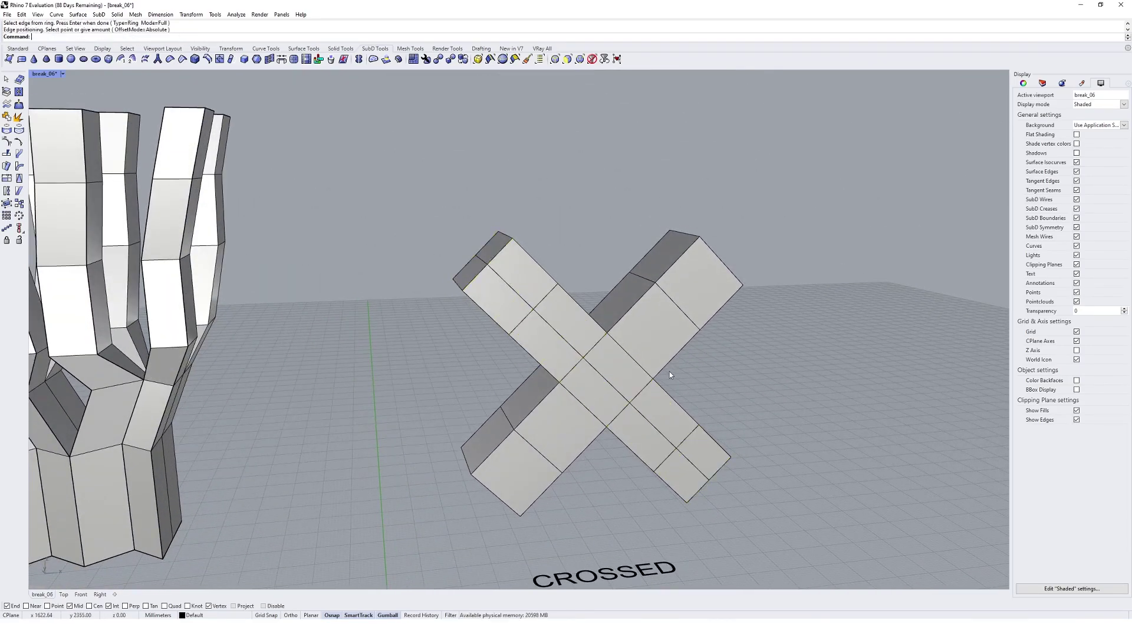
Step: Insert a second full ring-type edge down the middle of the upper-right to lower-left arms
{"action": "right_click_drag", "start_coordinate": [670, 373], "coordinate": [631, 390]}
{"action": "right_click_drag", "start_coordinate": [701, 324], "coordinate": [713, 307]}
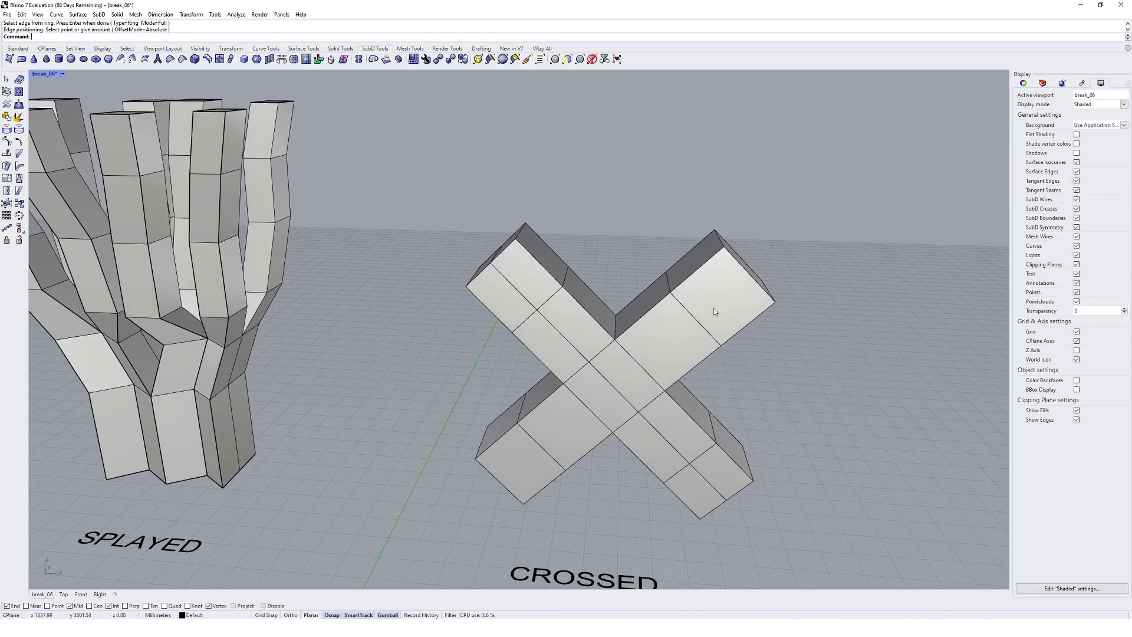
{"action": "right_click", "coordinate": [741, 278]}
{"action": "left_click", "coordinate": [74, 37]}
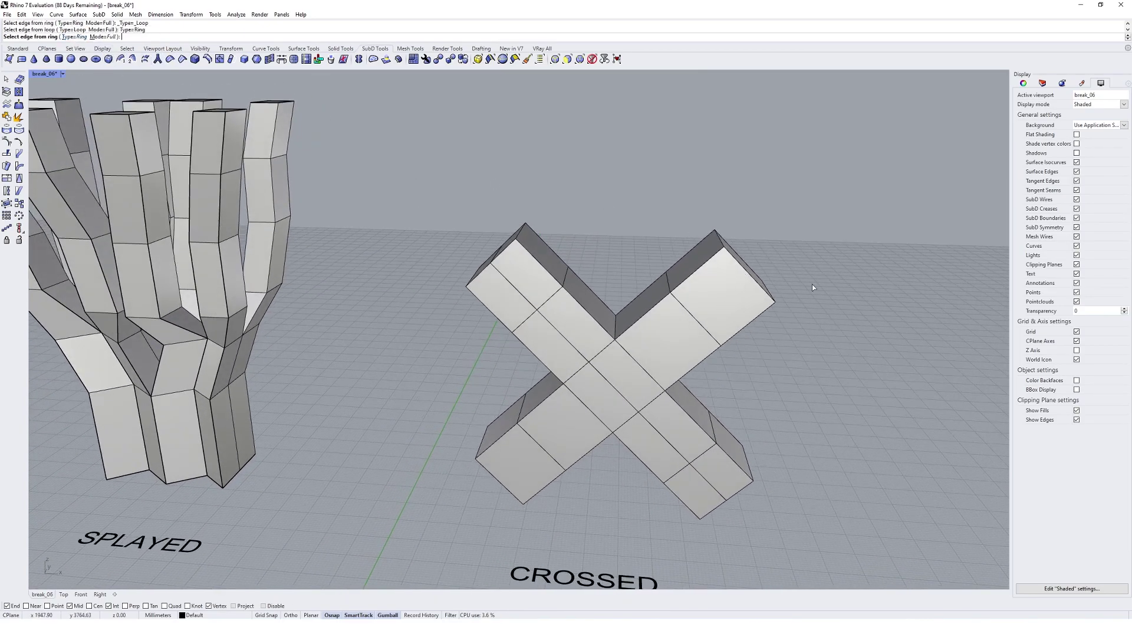
{"action": "right_click_drag", "start_coordinate": [811, 284], "coordinate": [629, 264]}
{"action": "left_click", "coordinate": [756, 296]}
{"action": "key", "text": "Return"}
{"action": "left_click", "coordinate": [760, 299]}
Step: Switch the SubDs back to smooth display and examine the cross with its new centre edges
{"action": "left_click", "coordinate": [687, 328]}
{"action": "key", "text": "Tab"}
{"action": "scroll", "coordinate": [722, 328], "scroll_direction": "up", "scroll_amount": 4}
{"action": "left_click", "coordinate": [692, 330]}
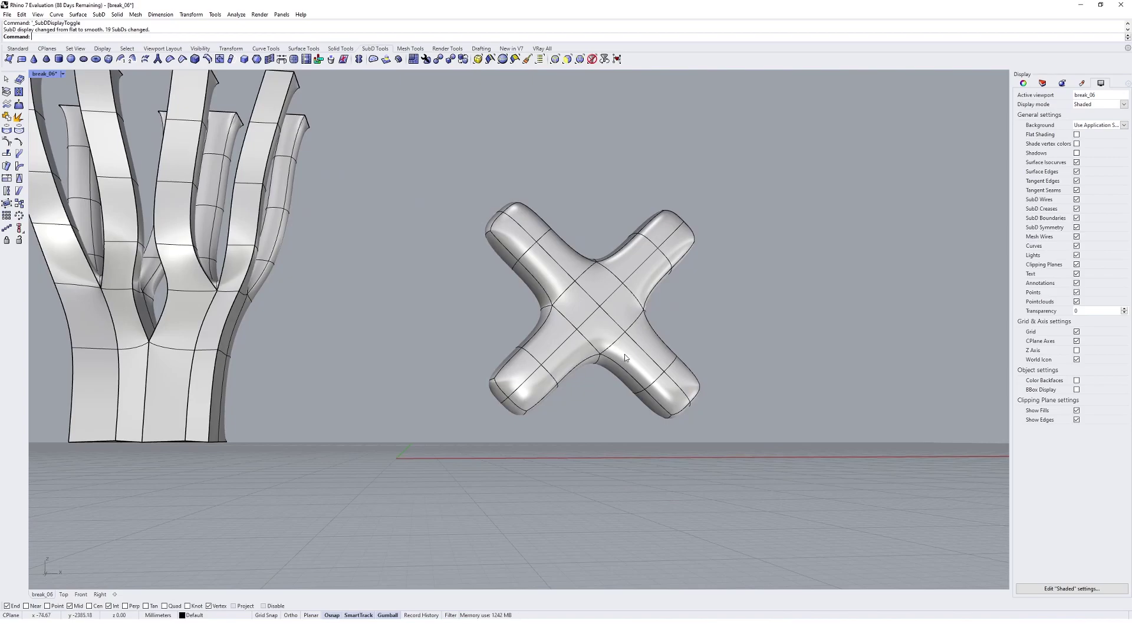
{"action": "right_click_drag", "start_coordinate": [596, 297], "coordinate": [606, 411]}
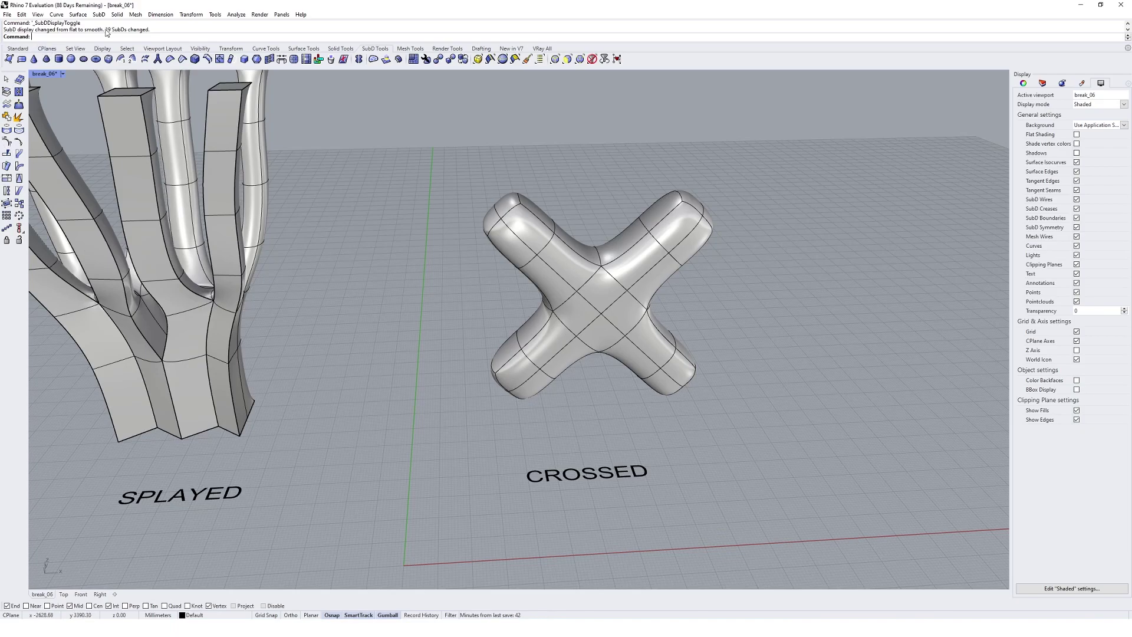
Step: Bevel the centre edge loop of the upper-left to lower-right arms with 1 segment, spreading the new edges towards the arm's sides
{"action": "left_click", "coordinate": [194, 59]}
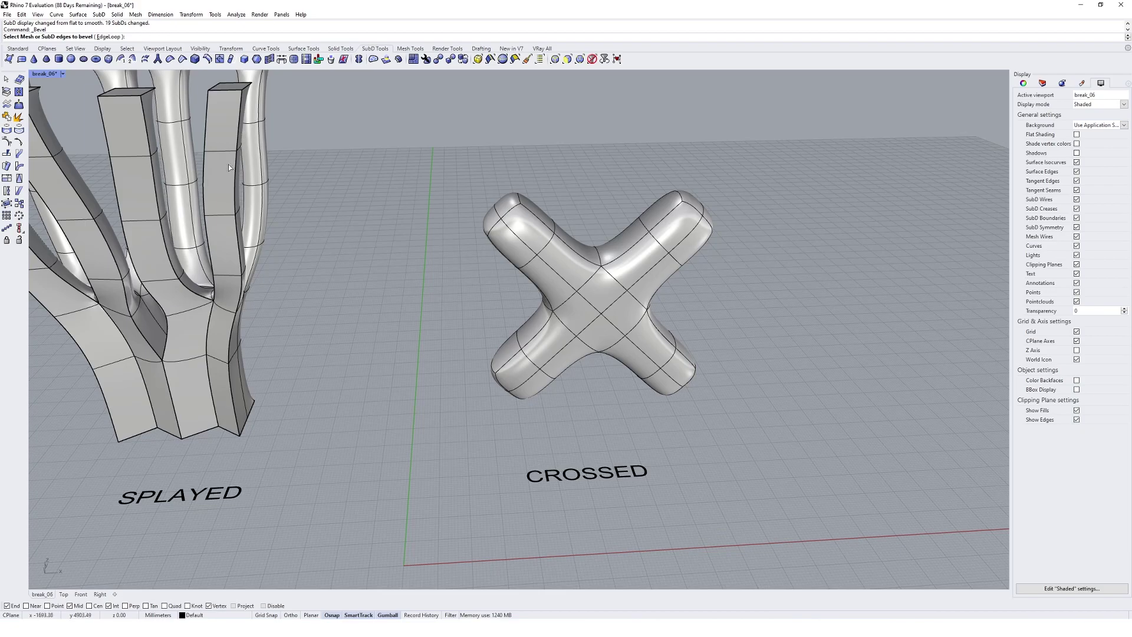
{"action": "double_click", "coordinate": [525, 245]}
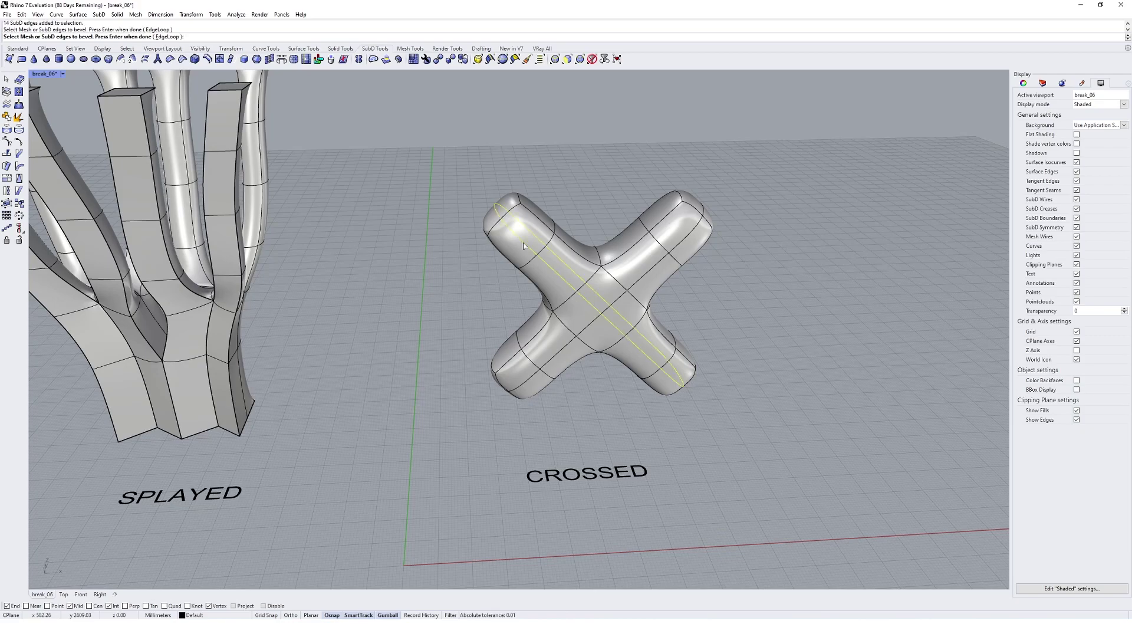
{"action": "key", "text": "Return"}
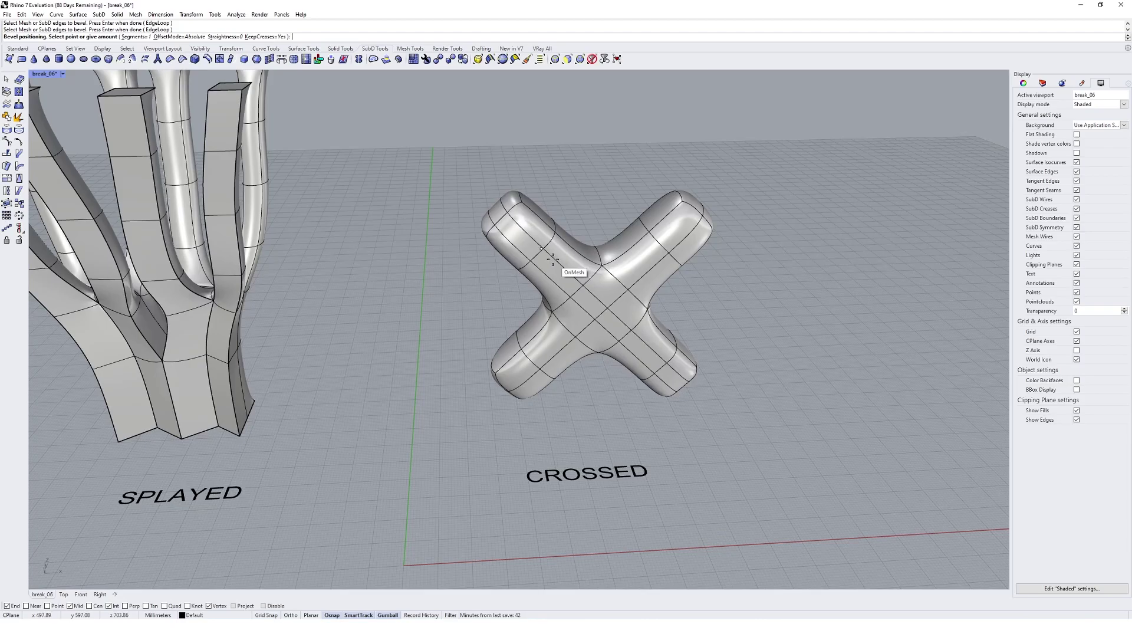
{"action": "scroll", "coordinate": [539, 252], "scroll_direction": "up", "scroll_amount": 2}
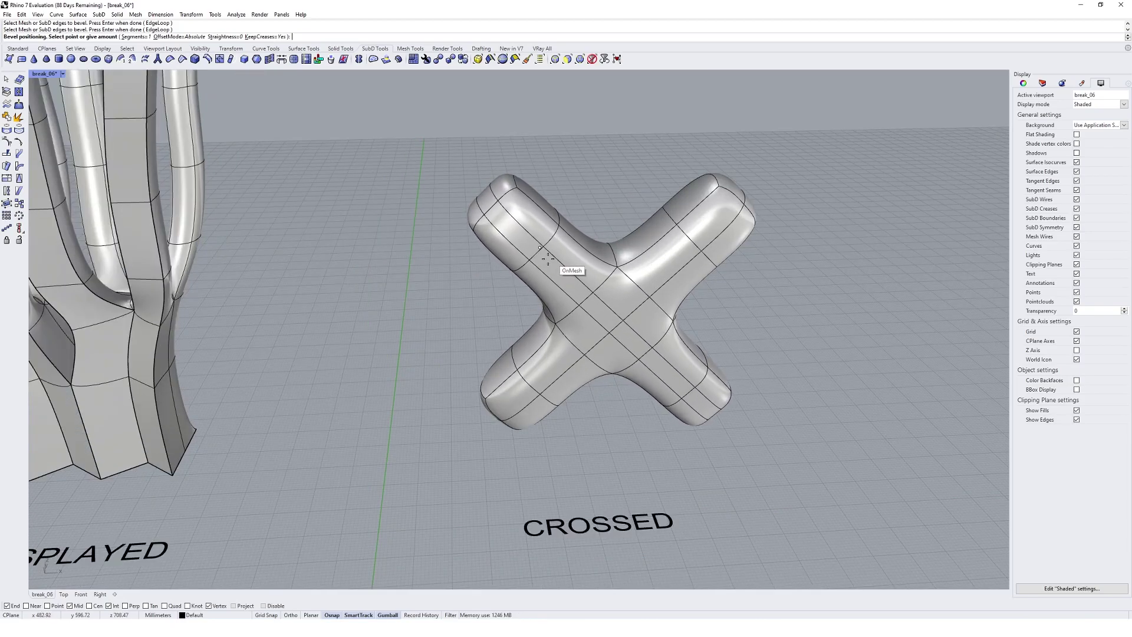
{"action": "key", "text": "Tab"}
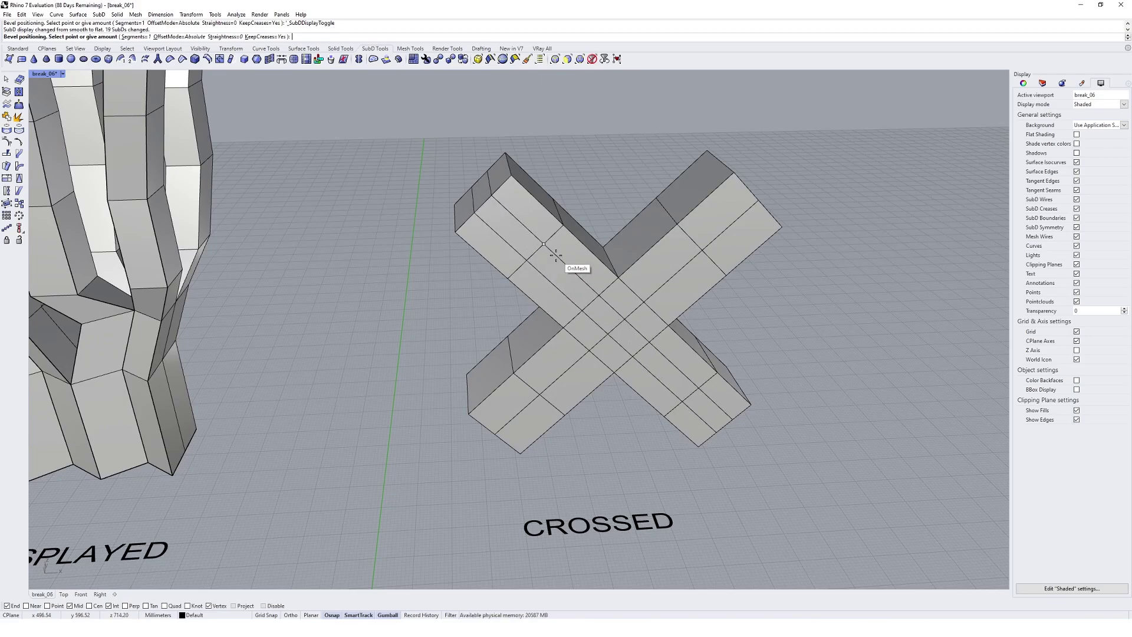
{"action": "key", "text": "Tab"}
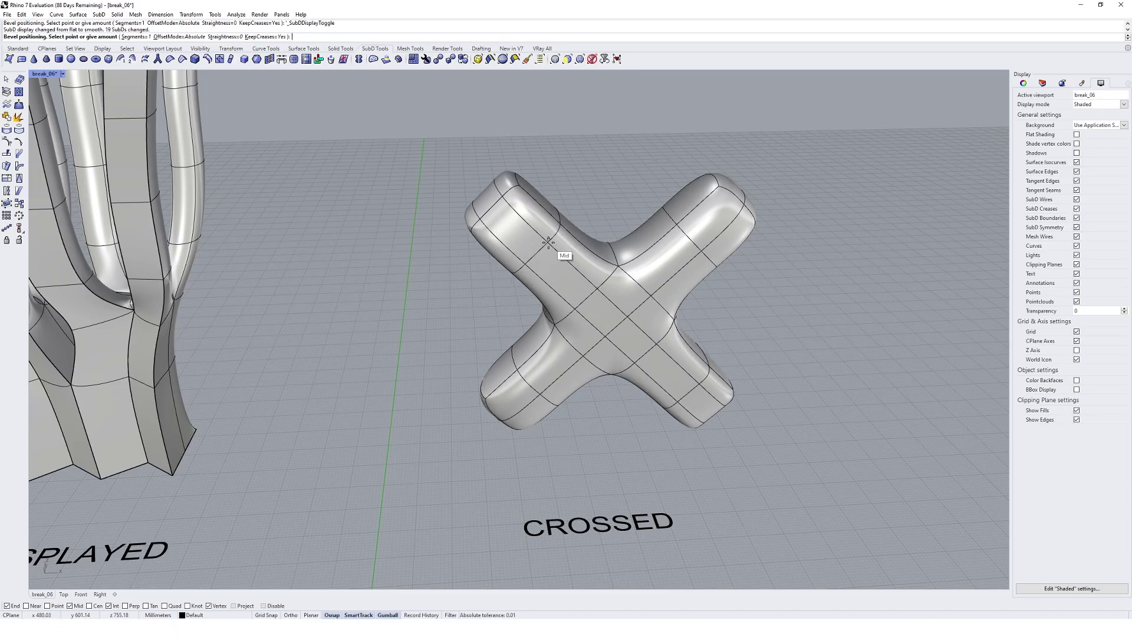
{"action": "right_click_drag", "start_coordinate": [548, 242], "coordinate": [529, 188]}
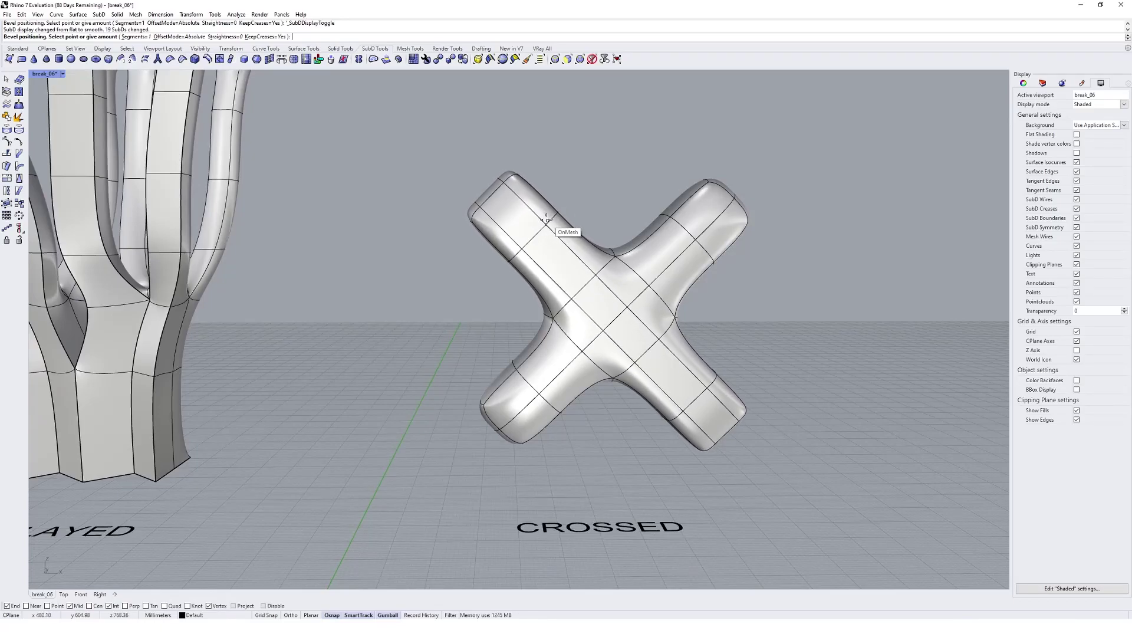
{"action": "left_click", "coordinate": [548, 220]}
Step: Bevel the centre edge loop of the upper-right to lower-left arms with 1 segment in the same way
{"action": "right_click_drag", "start_coordinate": [672, 255], "coordinate": [656, 262]}
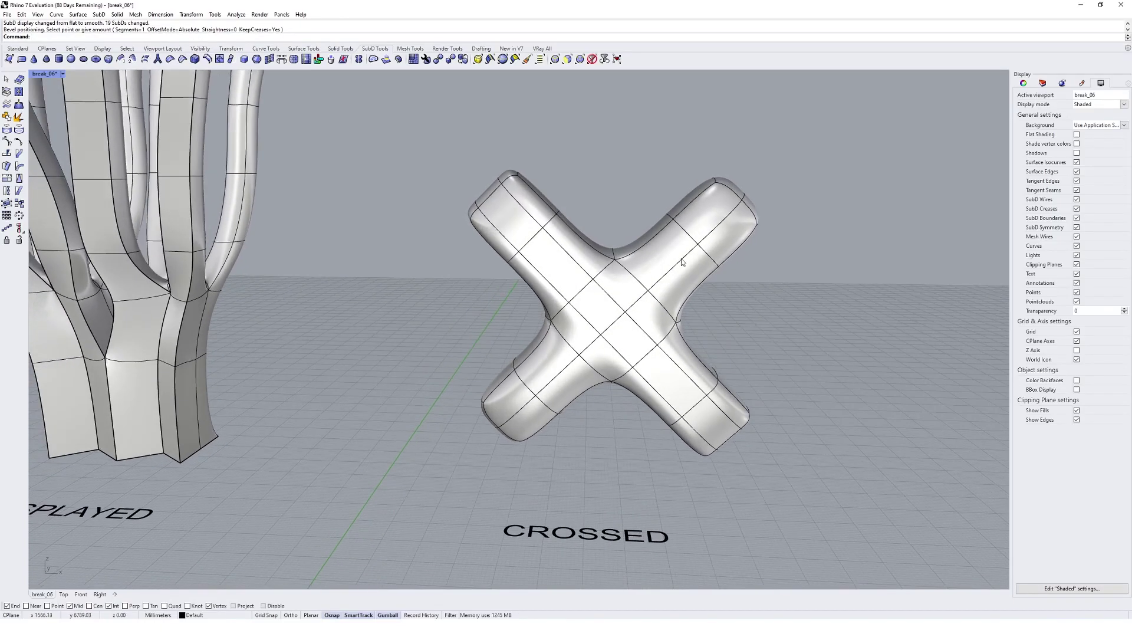
{"action": "right_click", "coordinate": [682, 259]}
{"action": "double_click", "coordinate": [682, 260]}
{"action": "right_click", "coordinate": [682, 260]}
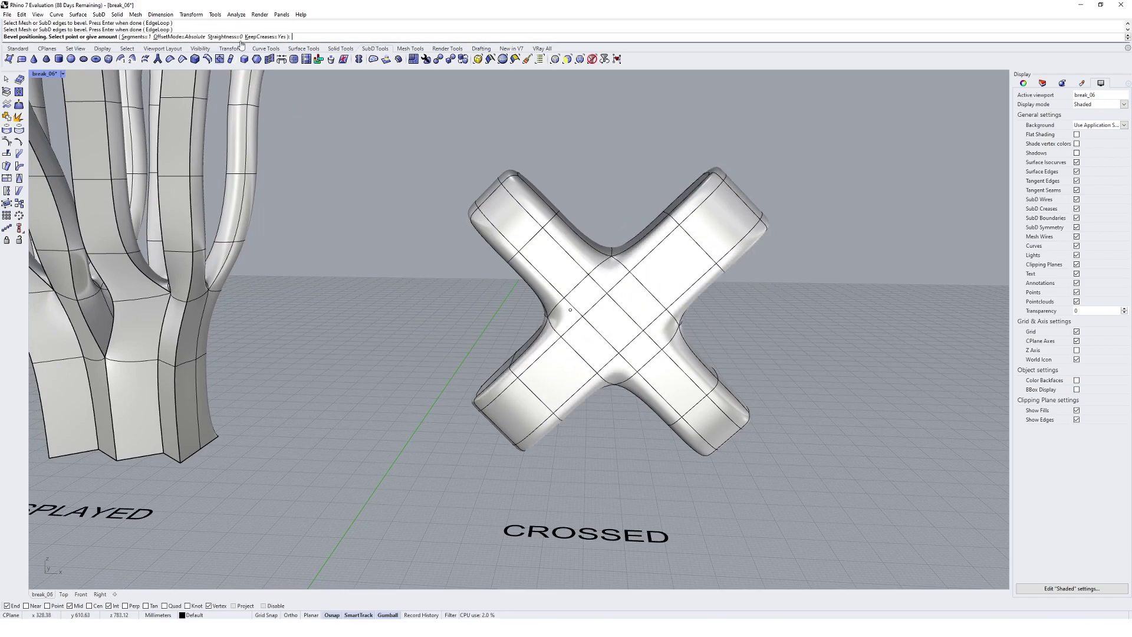
{"action": "left_click", "coordinate": [134, 37]}
{"action": "type", "text": "5"}
{"action": "key", "text": "Return"}
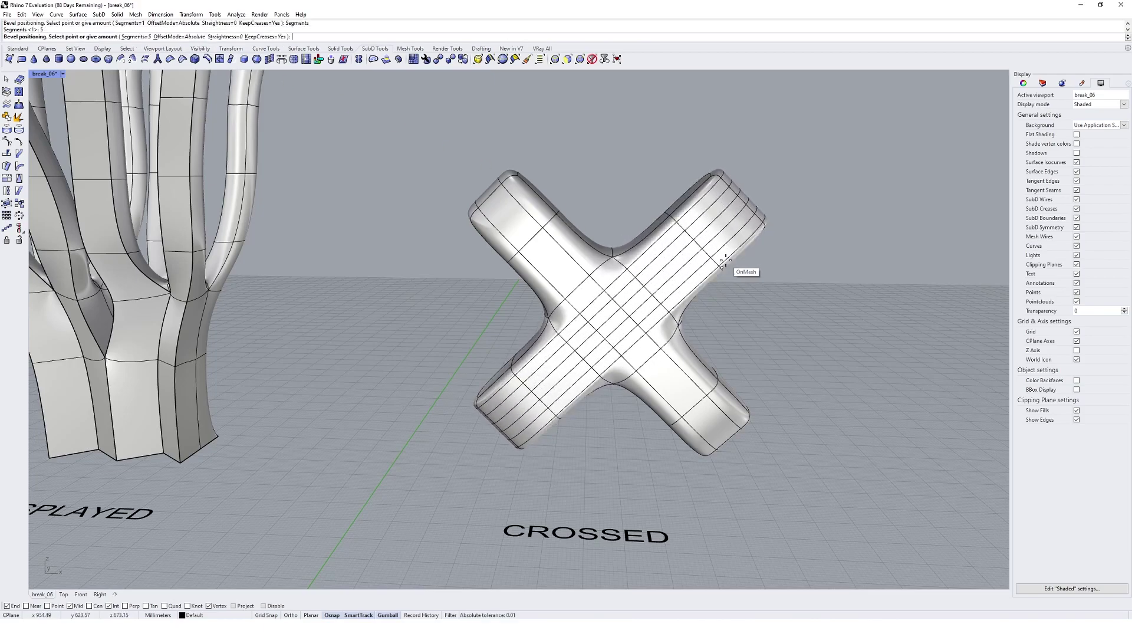
{"action": "left_click", "coordinate": [134, 37]}
{"action": "type", "text": "1"}
{"action": "key", "text": "Return"}
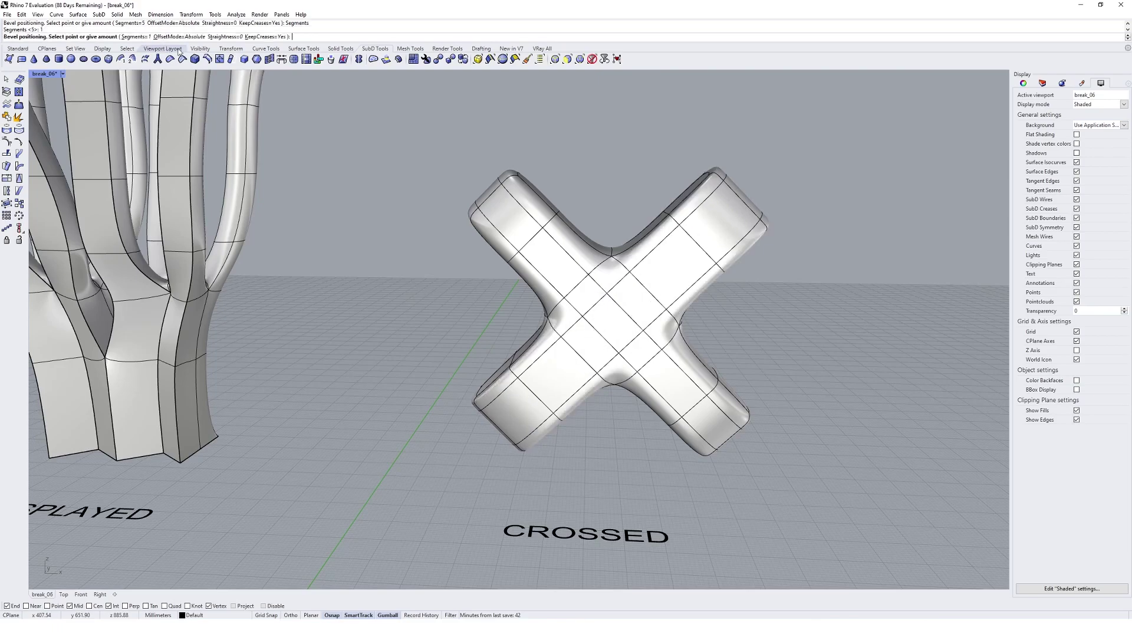
{"action": "left_click", "coordinate": [742, 232]}
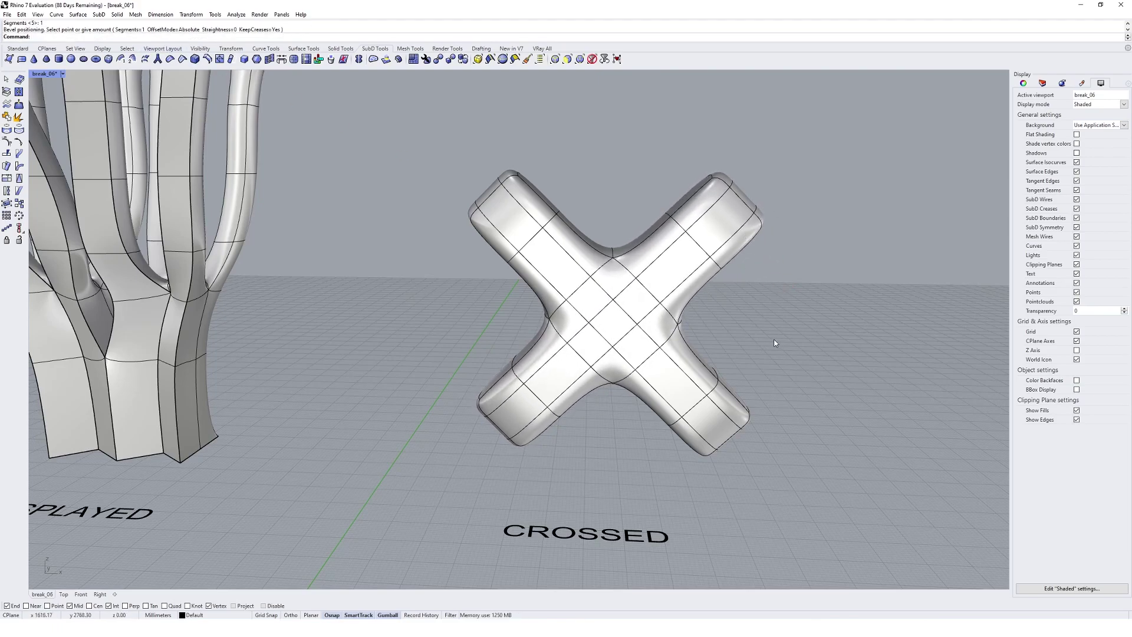
Step: Select the central strip of front faces along all four arms and the crossing, and extrude it outward about 30 mm
{"action": "right_click_drag", "start_coordinate": [691, 346], "coordinate": [728, 264]}
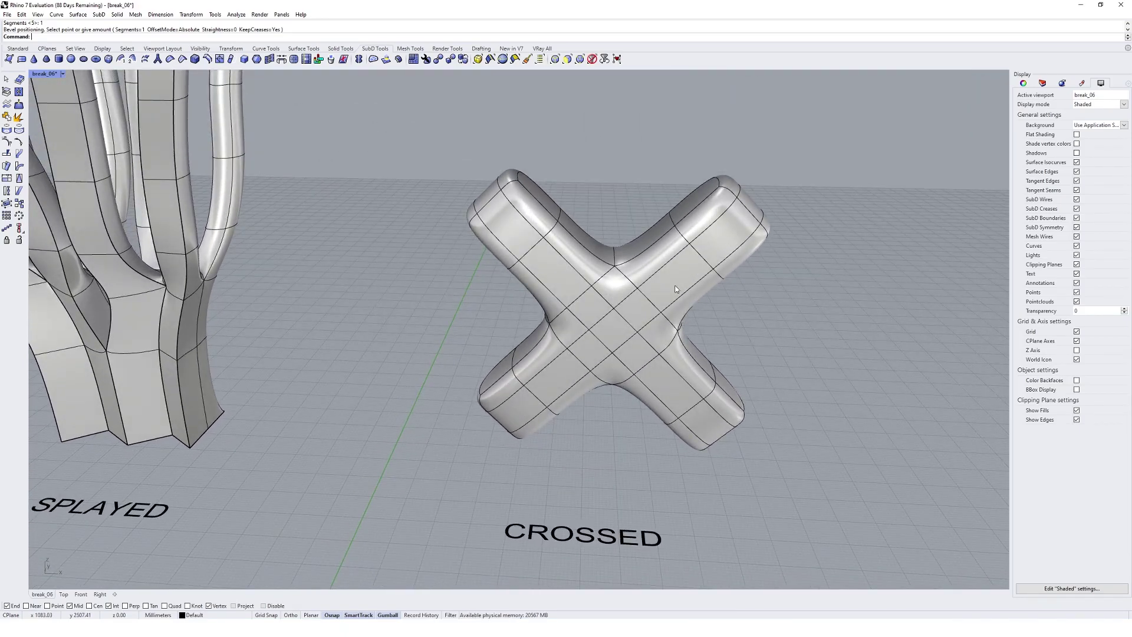
{"action": "right_click_drag", "start_coordinate": [525, 410], "coordinate": [589, 359]}
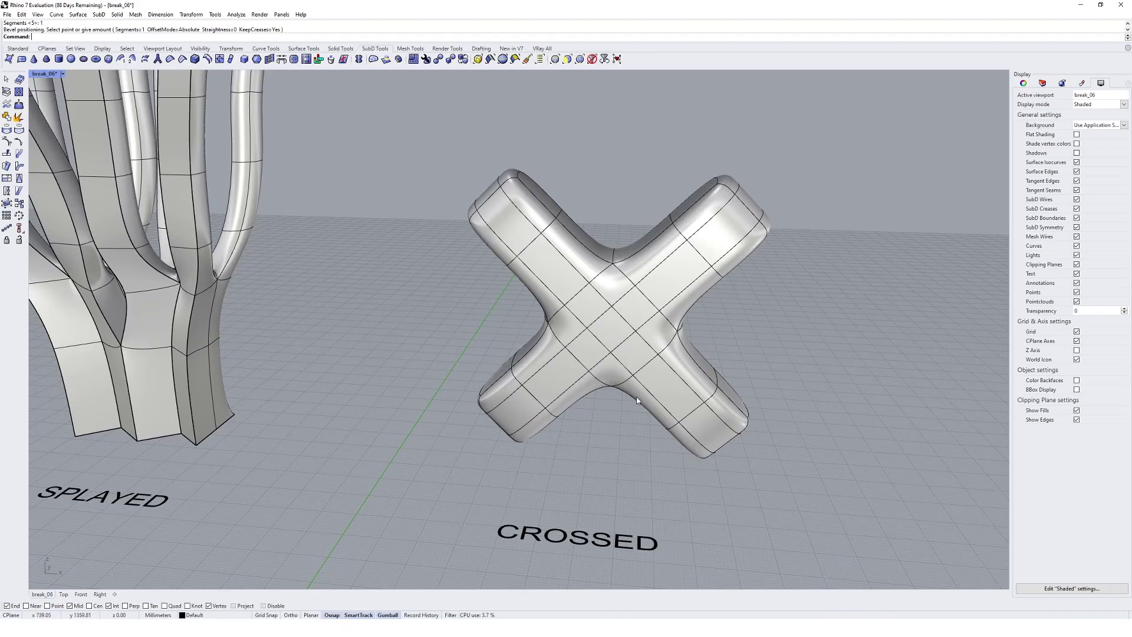
{"action": "scroll", "coordinate": [637, 399], "scroll_direction": "up", "scroll_amount": 8}
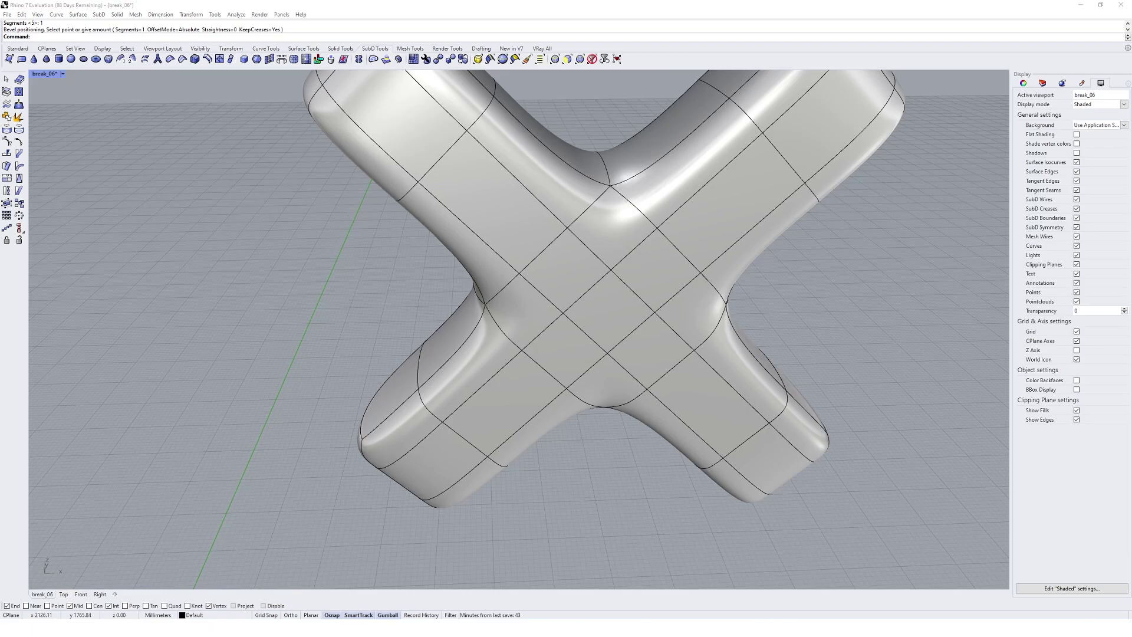
{"action": "right_click_drag", "start_coordinate": [501, 274], "coordinate": [572, 328]}
{"action": "left_click", "coordinate": [447, 193], "text": "ctrl+shift"}
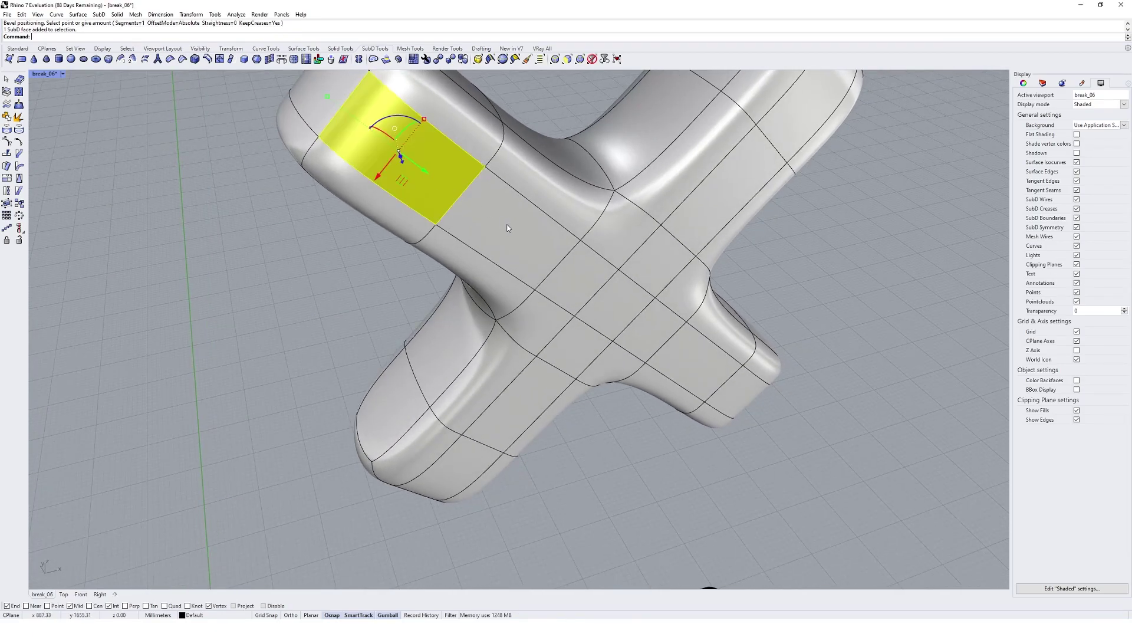
{"action": "left_click", "coordinate": [507, 229], "text": "ctrl+shift"}
{"action": "left_click", "coordinate": [625, 303], "text": "ctrl+shift"}
{"action": "left_click", "coordinate": [684, 345], "text": "ctrl+shift"}
{"action": "left_click", "coordinate": [719, 366], "text": "ctrl+shift"}
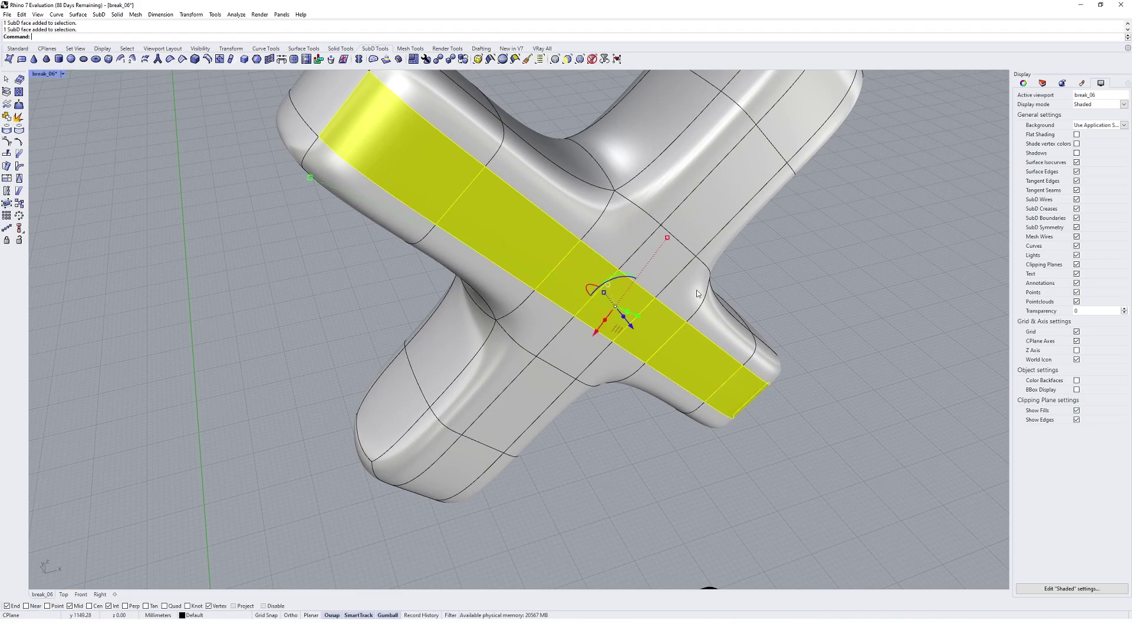
{"action": "left_click", "coordinate": [725, 189], "text": "ctrl+shift"}
{"action": "left_click", "coordinate": [808, 112], "text": "ctrl+shift"}
{"action": "left_click", "coordinate": [575, 348], "text": "ctrl+shift"}
{"action": "left_click", "coordinate": [519, 407], "text": "ctrl+shift"}
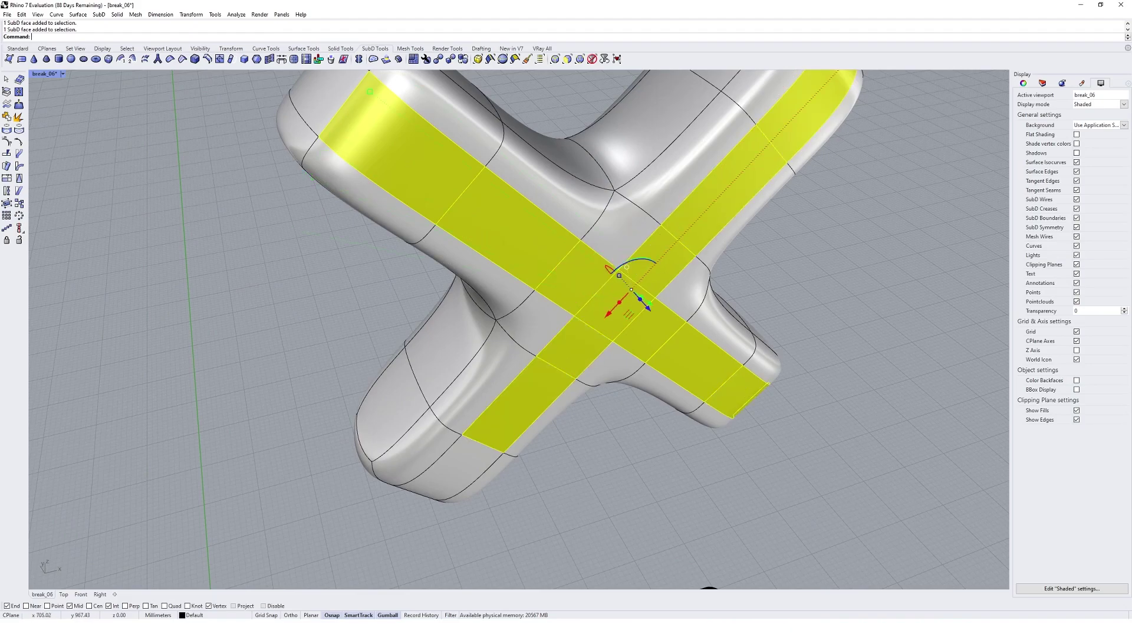
{"action": "left_click", "coordinate": [489, 455], "text": "ctrl+shift"}
{"action": "right_click_drag", "start_coordinate": [629, 329], "coordinate": [625, 328]}
{"action": "left_click_drag", "start_coordinate": [622, 327], "coordinate": [630, 353]}
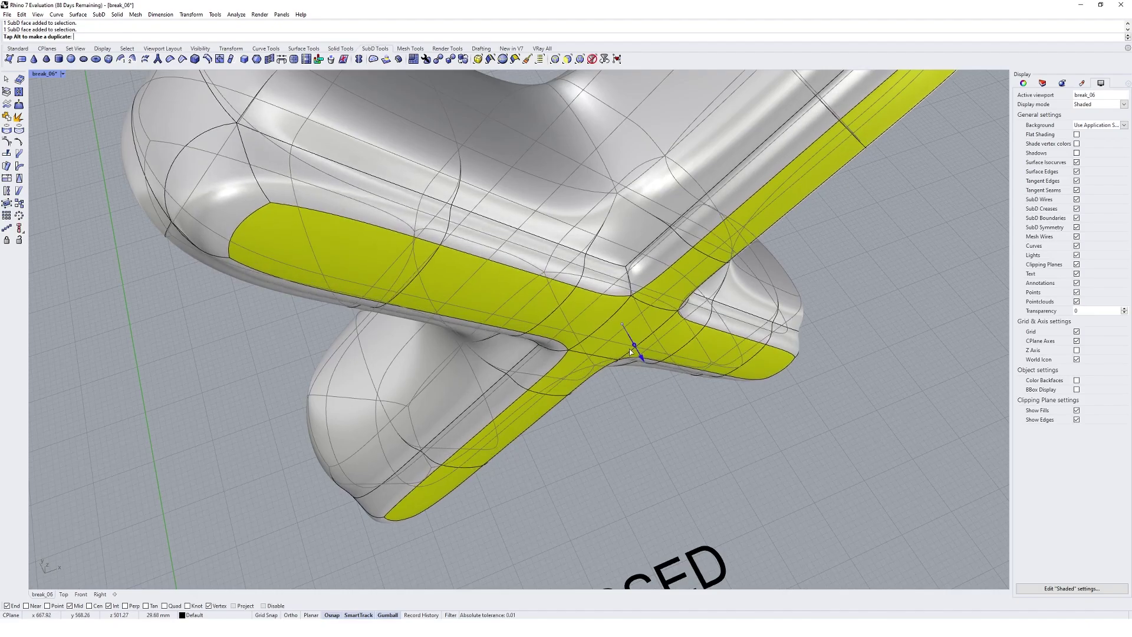
{"action": "right_click_drag", "start_coordinate": [661, 311], "coordinate": [570, 272], "text": "shift"}
{"action": "key", "text": "Escape"}
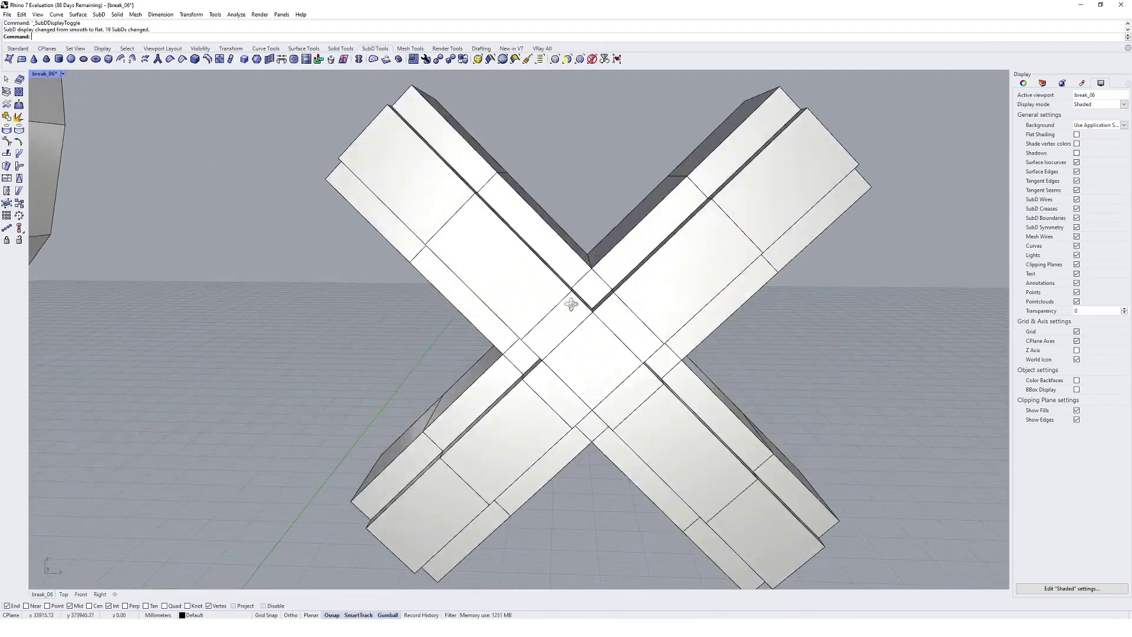
Step: In smooth display, select the side wall faces of the upper-left arm's raised strip and scale them inward across the arm
{"action": "right_click_drag", "start_coordinate": [570, 272], "coordinate": [530, 335]}
{"action": "key", "text": "Tab"}
{"action": "scroll", "coordinate": [530, 334], "scroll_direction": "up", "scroll_amount": 5}
{"action": "left_click", "coordinate": [425, 277], "text": "ctrl+shift"}
{"action": "left_click", "coordinate": [383, 230], "text": "ctrl+shift"}
{"action": "right_click_drag", "start_coordinate": [383, 229], "coordinate": [523, 233]}
{"action": "left_click", "coordinate": [557, 172], "text": "ctrl+shift"}
{"action": "right_click_drag", "start_coordinate": [492, 178], "coordinate": [504, 255]}
{"action": "right_click", "coordinate": [380, 616]}
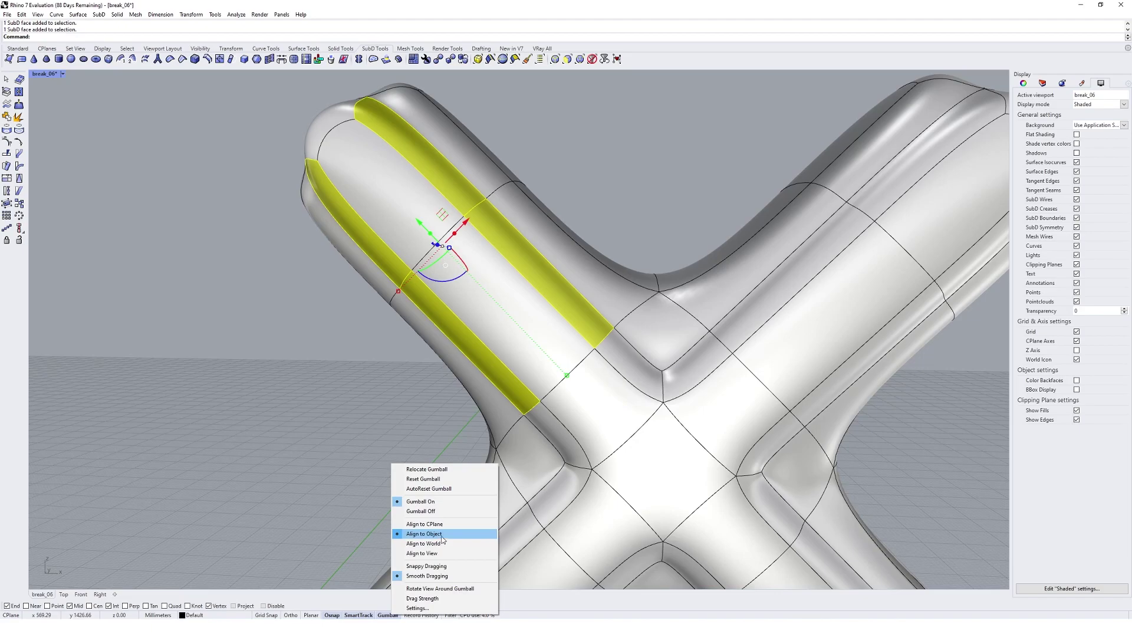
{"action": "right_click_drag", "start_coordinate": [511, 315], "coordinate": [434, 301]}
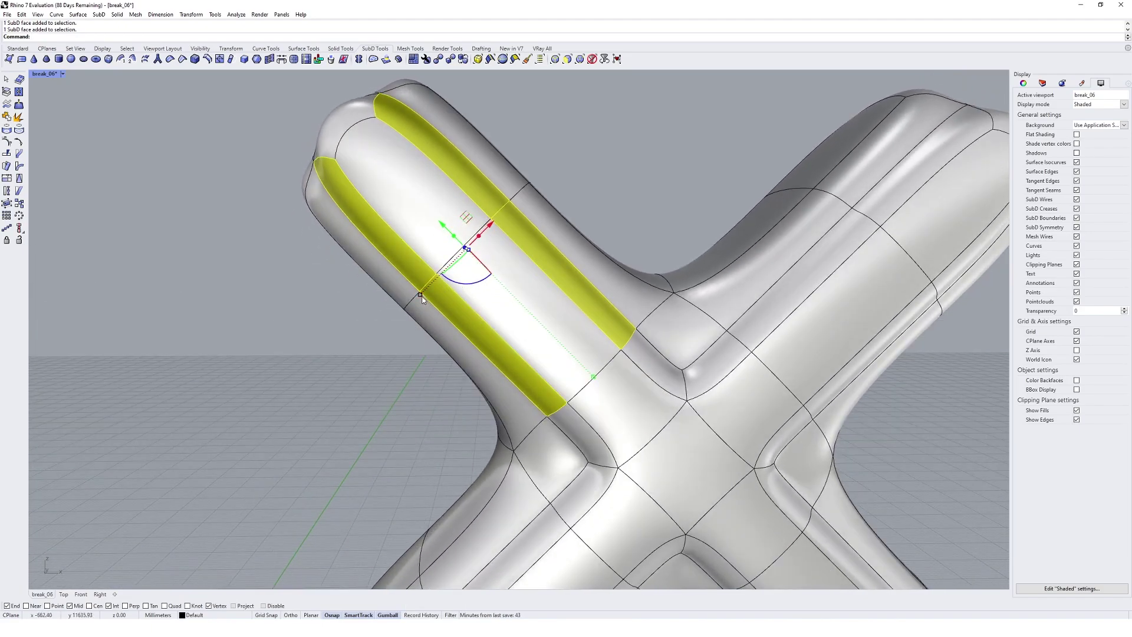
{"action": "mouse_move", "coordinate": [421, 296]}
{"action": "left_mouse_down"}
{"action": "mouse_move", "coordinate": [412, 308]}
{"action": "mouse_move", "coordinate": [442, 288]}
{"action": "mouse_move", "coordinate": [455, 295]}
{"action": "mouse_move", "coordinate": [443, 267]}
{"action": "mouse_move", "coordinate": [429, 285]}
{"action": "left_mouse_up"}
Step: Select both side walls of the upper-right arm's raised strip and scale them inward across the arm
{"action": "right_click_drag", "start_coordinate": [592, 276], "coordinate": [634, 265]}
{"action": "left_click", "coordinate": [634, 265], "text": "ctrl+shift"}
{"action": "right_click_drag", "start_coordinate": [750, 257], "coordinate": [582, 376], "text": "shift"}
{"action": "left_click", "coordinate": [634, 238], "text": "ctrl+shift"}
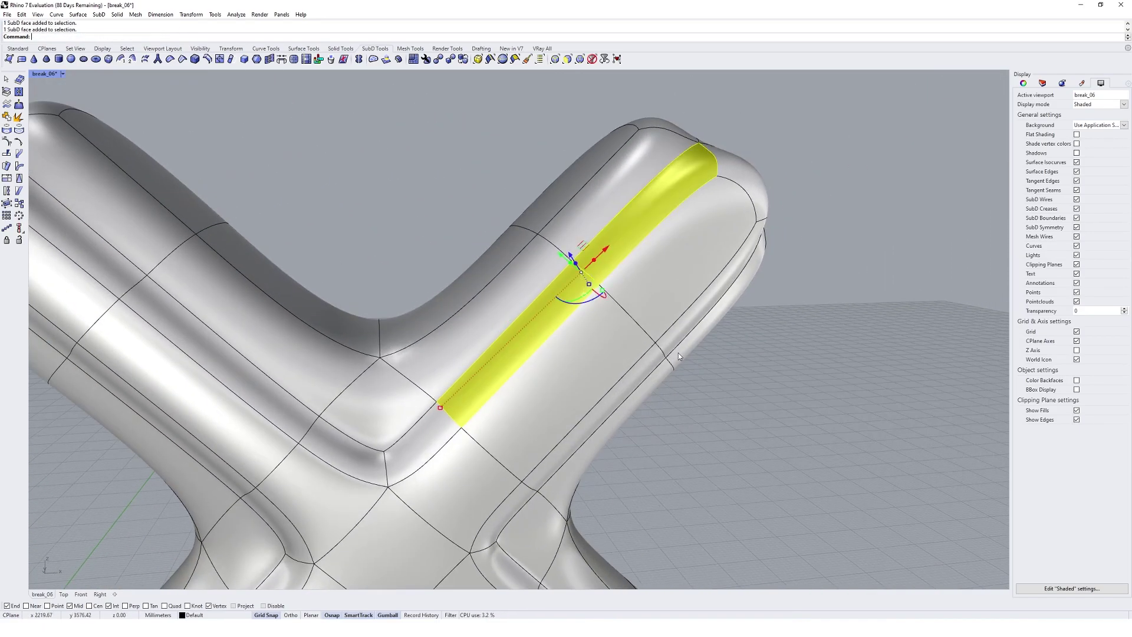
{"action": "right_click_drag", "start_coordinate": [678, 353], "coordinate": [632, 299]}
{"action": "left_click", "coordinate": [631, 296], "text": "ctrl+shift"}
{"action": "left_click", "coordinate": [569, 358], "text": "ctrl+shift"}
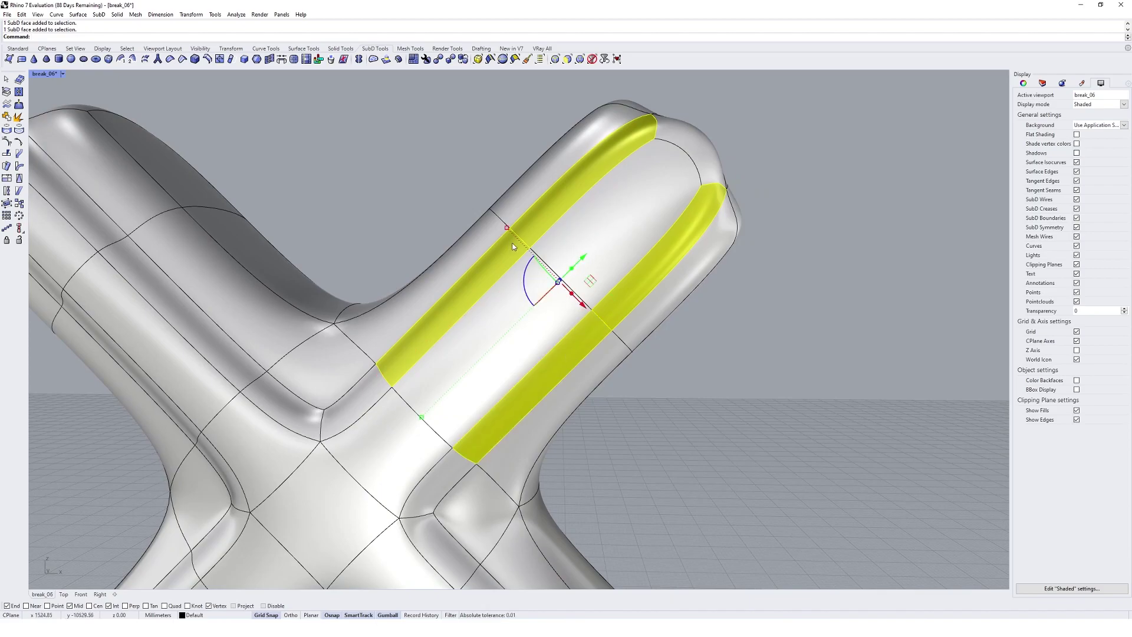
{"action": "left_click_drag", "start_coordinate": [507, 230], "coordinate": [525, 246]}
{"action": "scroll", "coordinate": [526, 246], "scroll_direction": "down", "scroll_amount": 7}
{"action": "right_click_drag", "start_coordinate": [590, 295], "coordinate": [583, 365]}
{"action": "left_click", "coordinate": [595, 289]}
Step: Select both side walls of the lower-right arm's raised strip and scale them inward across the arm
{"action": "scroll", "coordinate": [542, 366], "scroll_direction": "up", "scroll_amount": 9}
{"action": "left_click", "coordinate": [520, 422], "text": "ctrl+shift"}
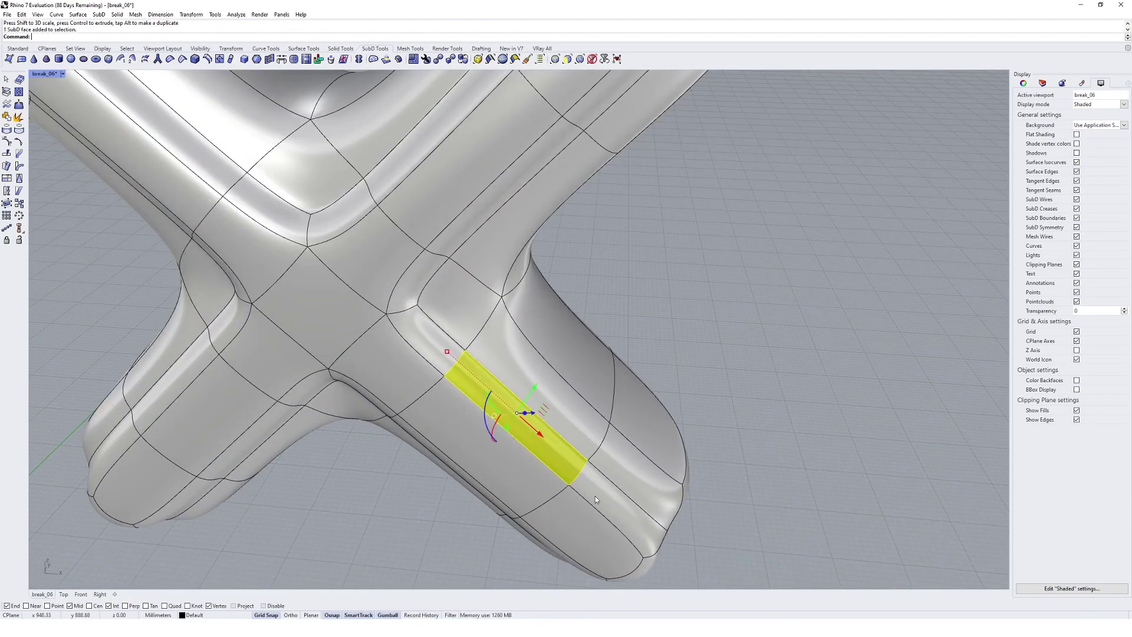
{"action": "right_click_drag", "start_coordinate": [520, 422], "coordinate": [634, 403]}
{"action": "left_click", "coordinate": [582, 422], "text": "ctrl+shift"}
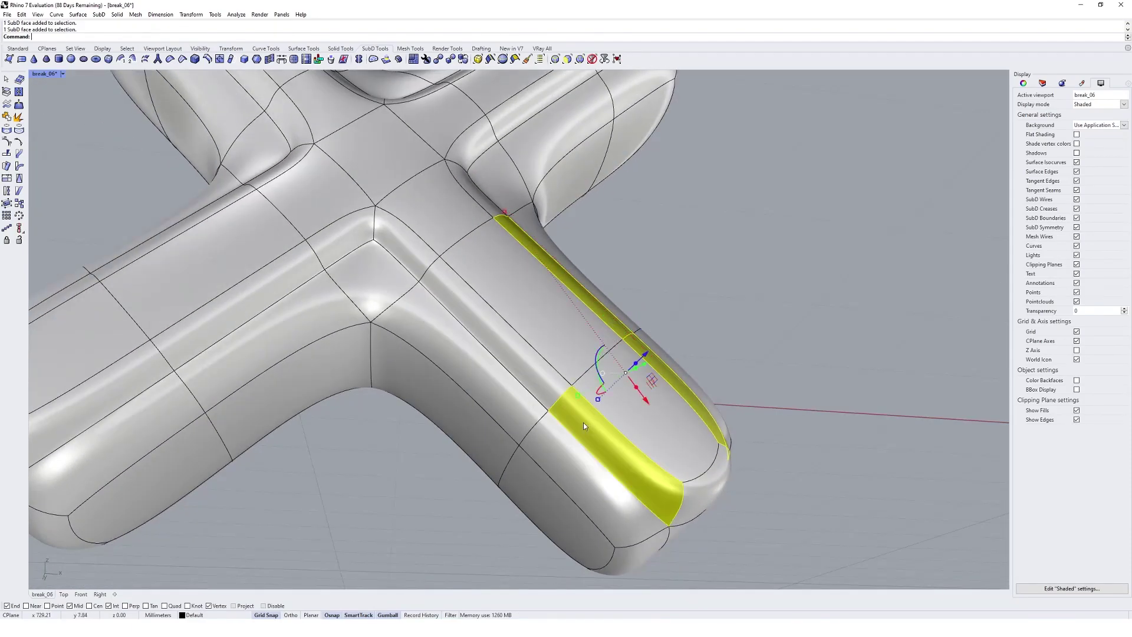
{"action": "left_click", "coordinate": [560, 365], "text": "ctrl+shift"}
{"action": "left_click_drag", "start_coordinate": [632, 325], "coordinate": [617, 342]}
{"action": "right_click_drag", "start_coordinate": [401, 462], "coordinate": [451, 459]}
{"action": "left_click", "coordinate": [452, 460]}
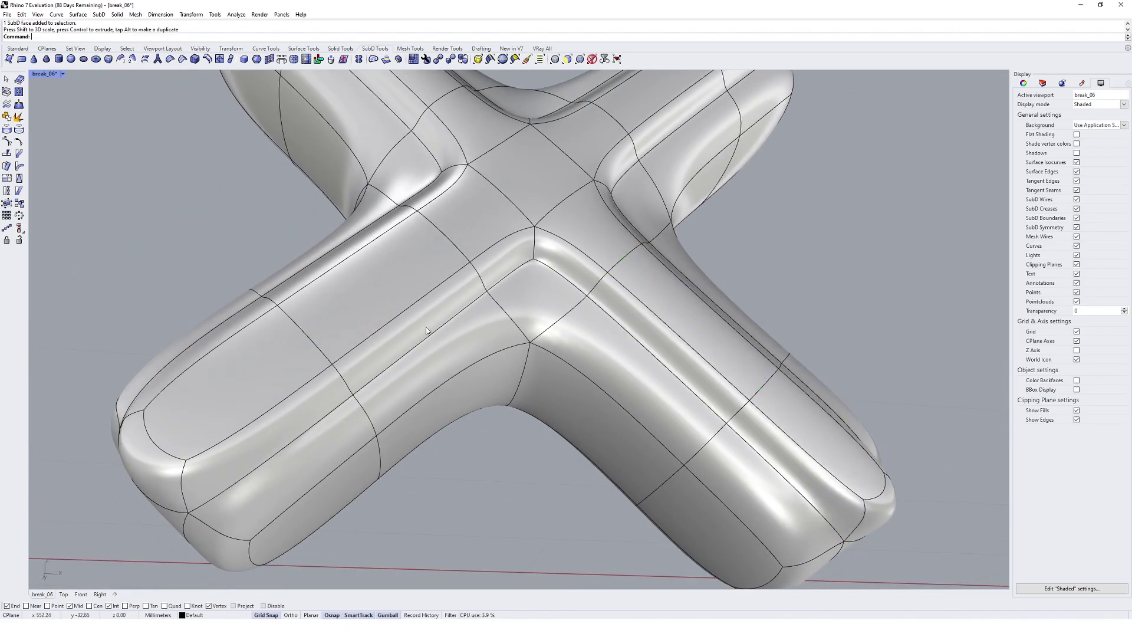
Step: Select both side walls of the lower-left arm's raised strip and scale them inward across the arm
{"action": "left_click", "coordinate": [426, 328], "text": "ctrl+shift"}
{"action": "left_click", "coordinate": [302, 403], "text": "ctrl+shift"}
{"action": "right_click_drag", "start_coordinate": [300, 405], "coordinate": [378, 423]}
{"action": "right_click_drag", "start_coordinate": [378, 423], "coordinate": [542, 384], "text": "shift"}
{"action": "left_click", "coordinate": [457, 408], "text": "ctrl+shift"}
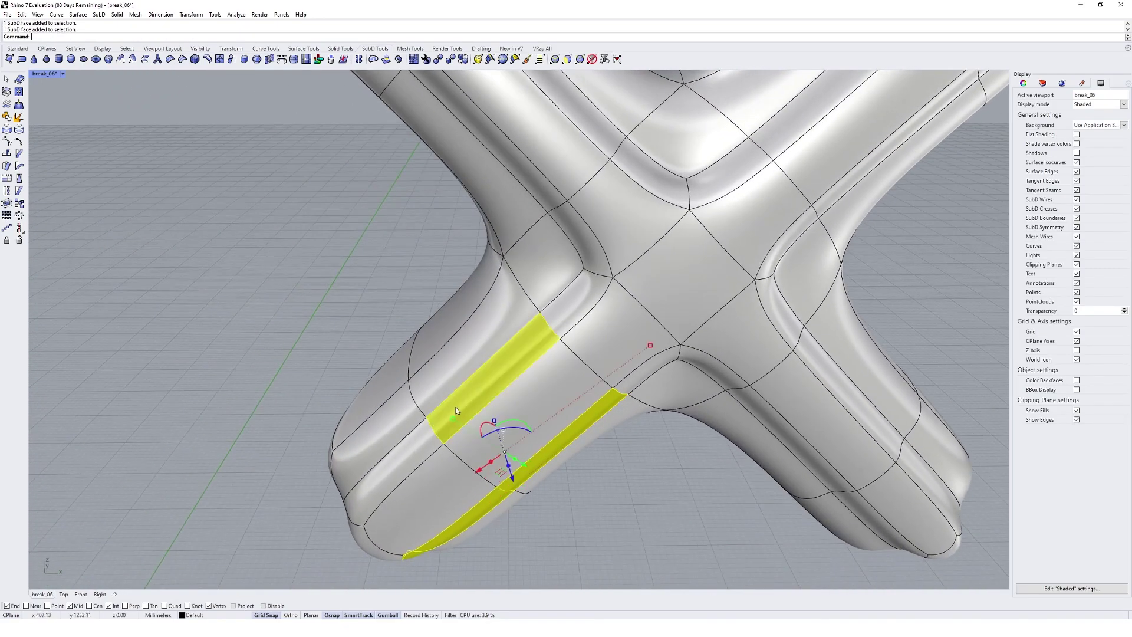
{"action": "left_click", "coordinate": [399, 459], "text": "ctrl+shift"}
{"action": "left_click_drag", "start_coordinate": [516, 495], "coordinate": [509, 494]}
Step: Select the base edges on both sides of the lower-left arm's raised strip and scale them inward in flat display
{"action": "key", "text": "Tab"}
{"action": "right_click_drag", "start_coordinate": [509, 494], "coordinate": [582, 396]}
{"action": "key", "text": "Tab"}
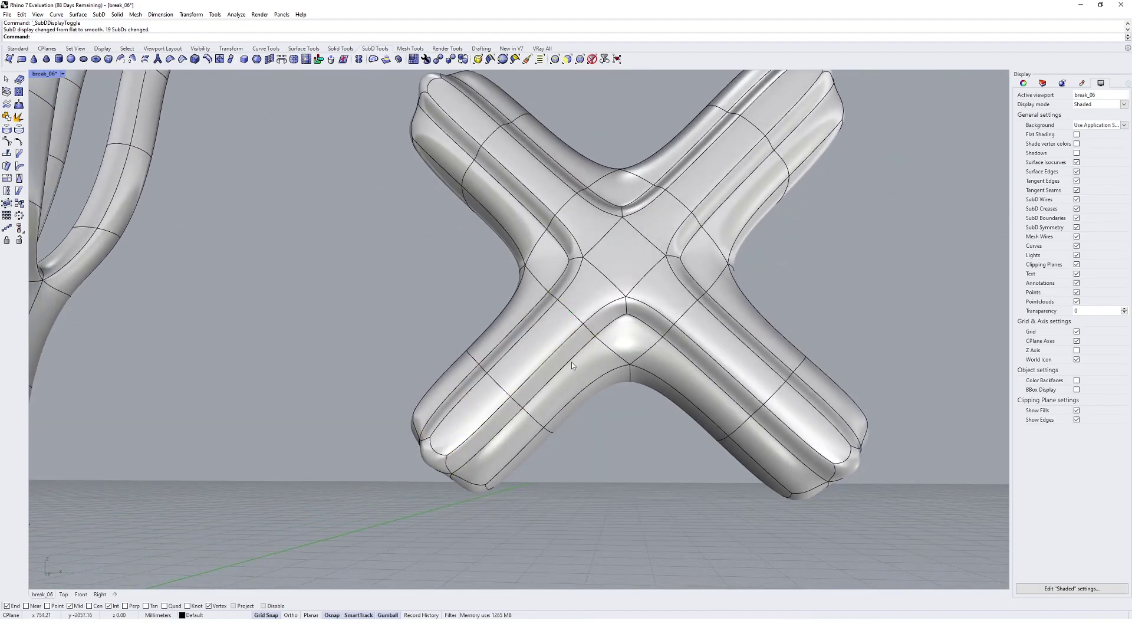
{"action": "right_click_drag", "start_coordinate": [571, 362], "coordinate": [532, 340]}
{"action": "double_click", "coordinate": [577, 341]}
{"action": "key", "text": "Tab"}
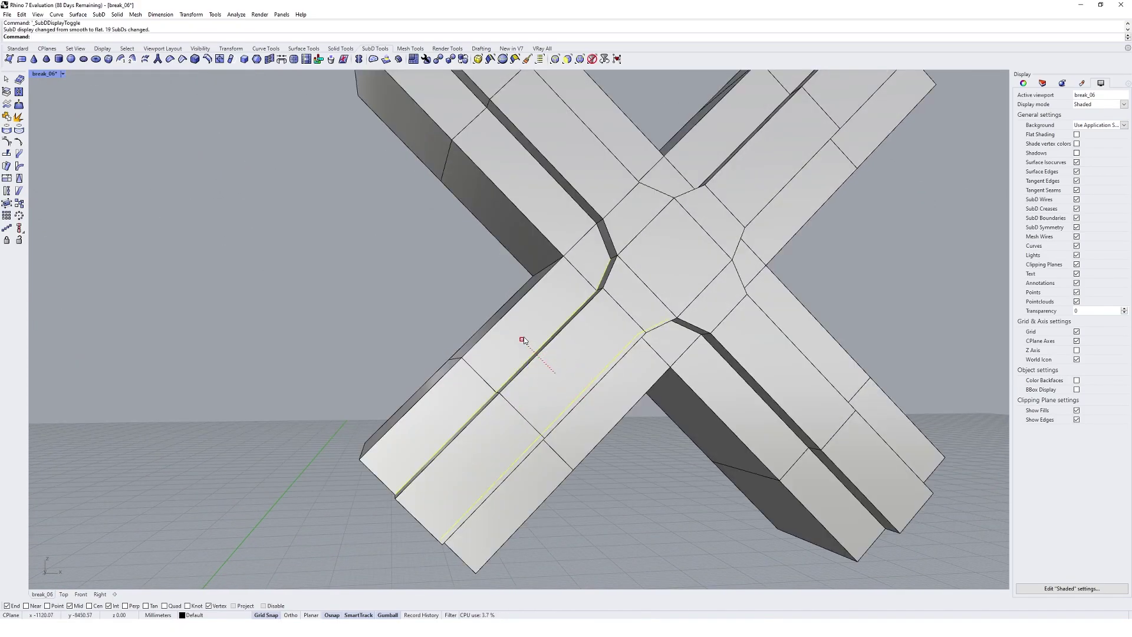
{"action": "left_click_drag", "start_coordinate": [523, 337], "coordinate": [532, 352]}
Step: Return the SubDs to smooth display and scale the base edges of the upper-left arm's raised strip slightly inward
{"action": "right_click_drag", "start_coordinate": [533, 352], "coordinate": [591, 278]}
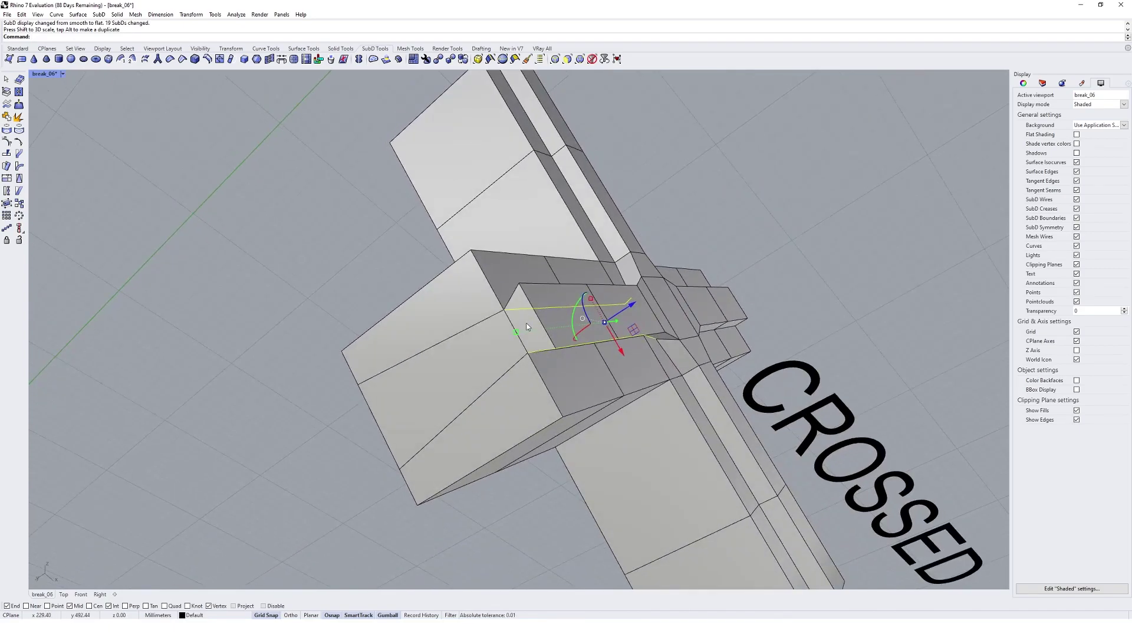
{"action": "key", "text": "Tab"}
{"action": "right_click_drag", "start_coordinate": [528, 326], "coordinate": [592, 349]}
{"action": "key", "text": "Tab"}
{"action": "right_click_drag", "start_coordinate": [599, 278], "coordinate": [422, 301]}
{"action": "key", "text": "Tab"}
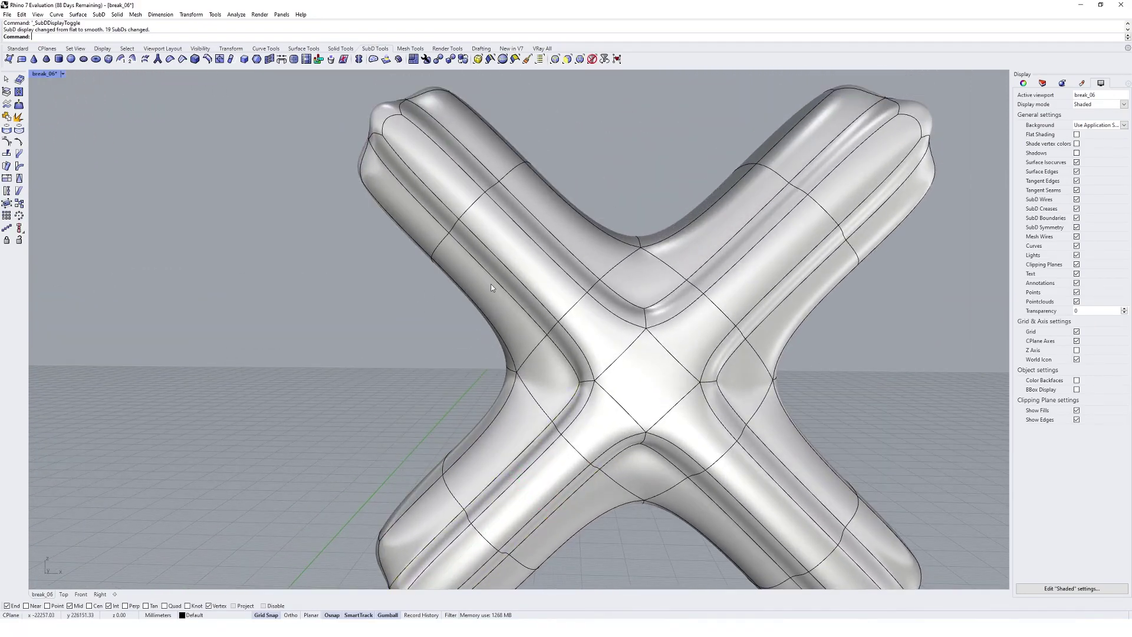
{"action": "double_click", "coordinate": [500, 287], "text": "ctrl+shift"}
{"action": "double_click", "coordinate": [551, 235], "text": "ctrl+shift"}
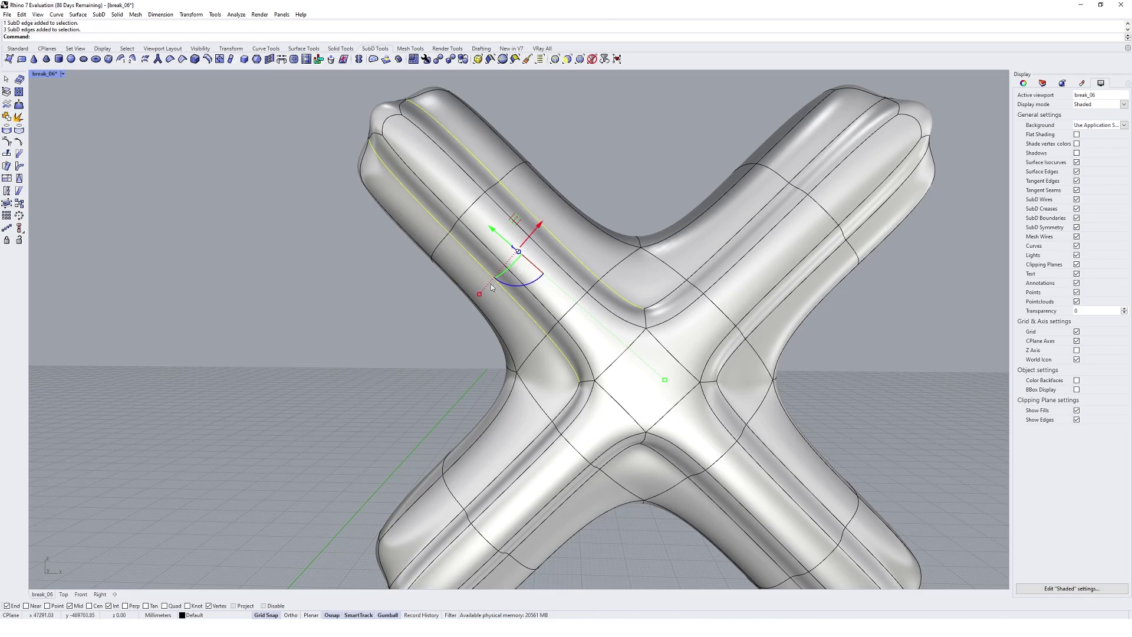
{"action": "left_click_drag", "start_coordinate": [479, 295], "coordinate": [493, 277]}
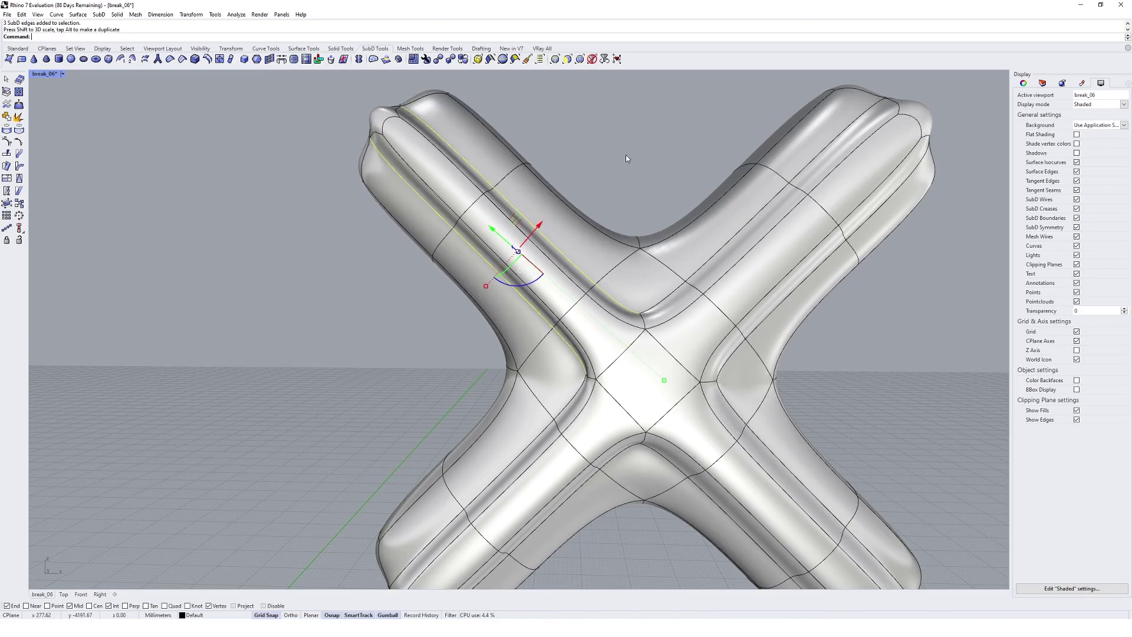
{"action": "left_click", "coordinate": [626, 156]}
Step: Select the base edges on both sides of the upper-right arm's raised strip and scale them slightly inward
{"action": "right_click_drag", "start_coordinate": [670, 236], "coordinate": [590, 336], "text": "shift"}
{"action": "double_click", "coordinate": [591, 336], "text": "ctrl+shift"}
{"action": "right_click_drag", "start_coordinate": [640, 382], "coordinate": [633, 341]}
{"action": "left_click", "coordinate": [621, 356], "text": "ctrl+shift"}
{"action": "double_click", "coordinate": [620, 355], "text": "ctrl+shift"}
{"action": "left_click_drag", "start_coordinate": [667, 332], "coordinate": [650, 324]}
{"action": "left_click", "coordinate": [768, 373]}
Step: Select the base edges on both sides of the lower-right arm's raised strip and scale them slightly inward
{"action": "right_click_drag", "start_coordinate": [771, 380], "coordinate": [499, 393], "text": "shift"}
{"action": "double_click", "coordinate": [500, 395], "text": "ctrl+shift"}
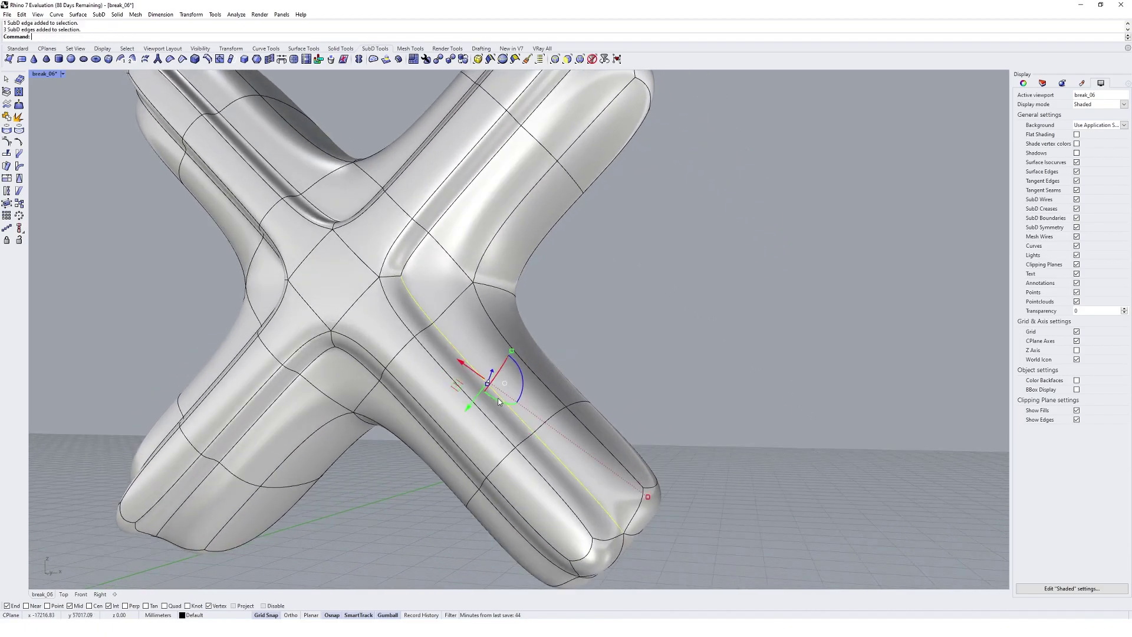
{"action": "double_click", "coordinate": [433, 438], "text": "ctrl+shift"}
{"action": "double_click", "coordinate": [467, 475], "text": "ctrl+shift"}
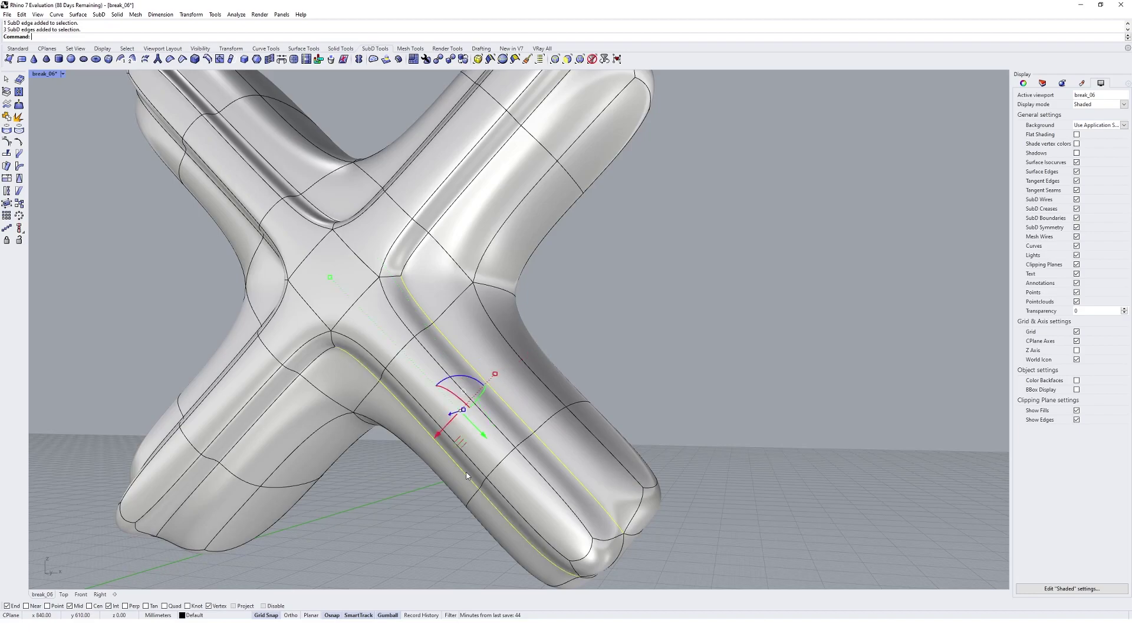
{"action": "left_click_drag", "start_coordinate": [500, 373], "coordinate": [589, 339]}
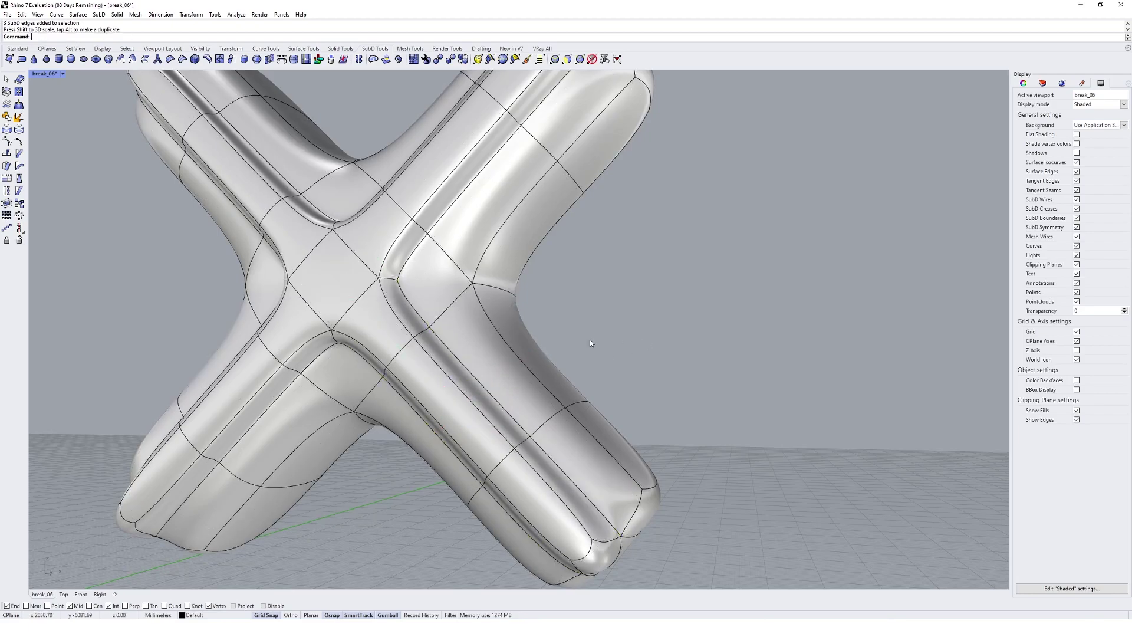